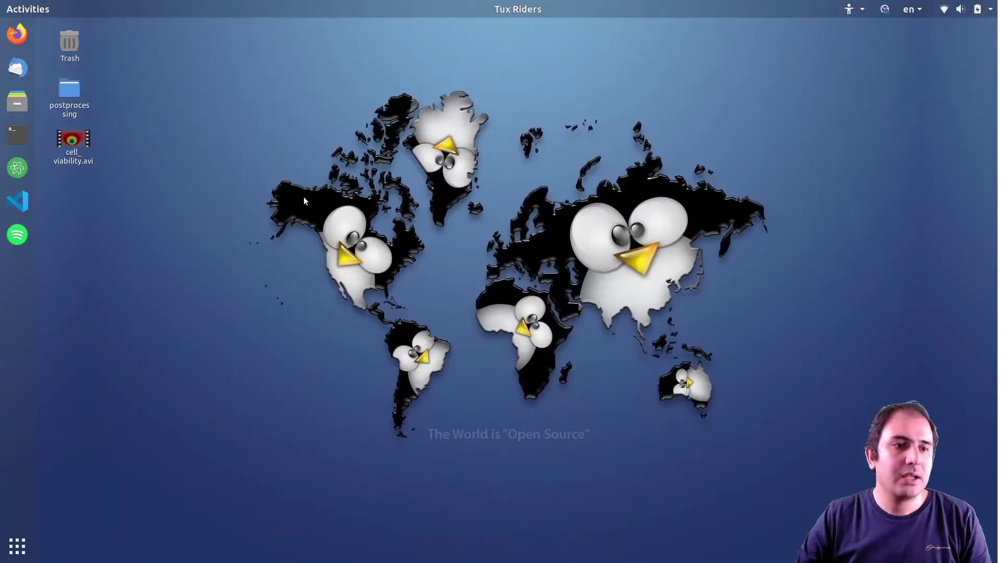
Play the cell_viability.avi video from the desktop and close it after viewing the oxygen concentration animation
{"action": "double_click", "coordinate": [73, 140]}
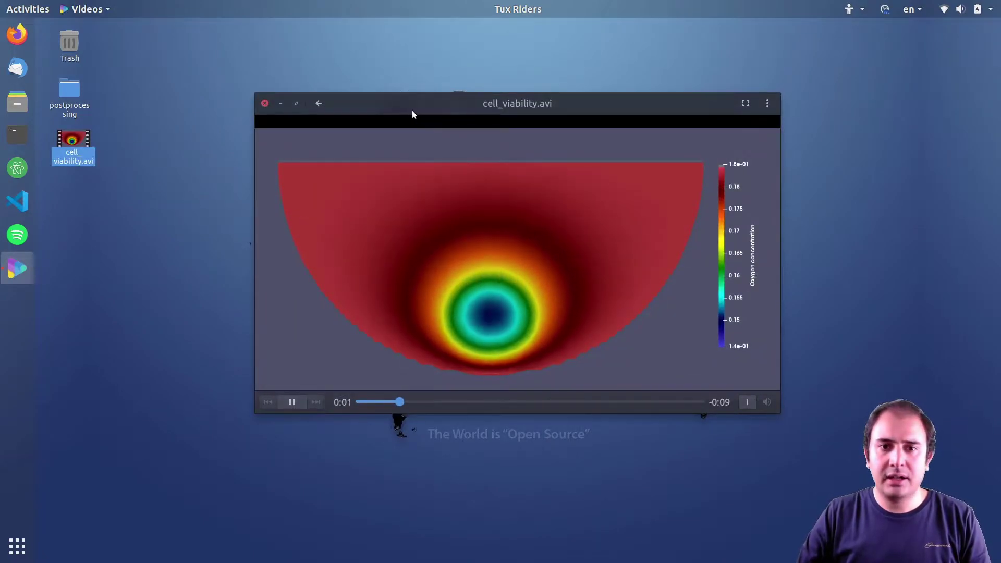
{"action": "mouse_move", "coordinate": [455, 331]}
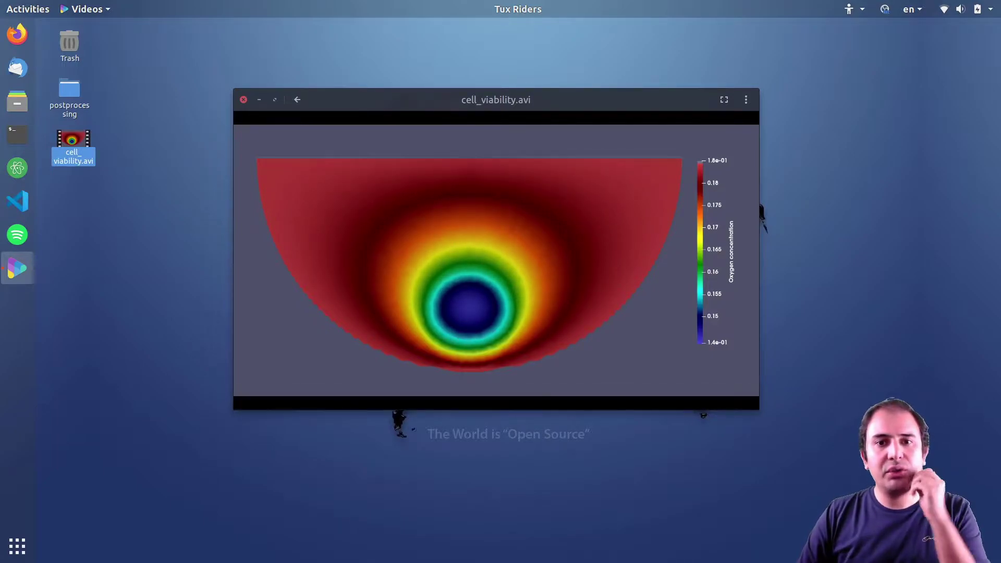
{"action": "left_click", "coordinate": [243, 99]}
{"action": "left_click", "coordinate": [236, 118]}
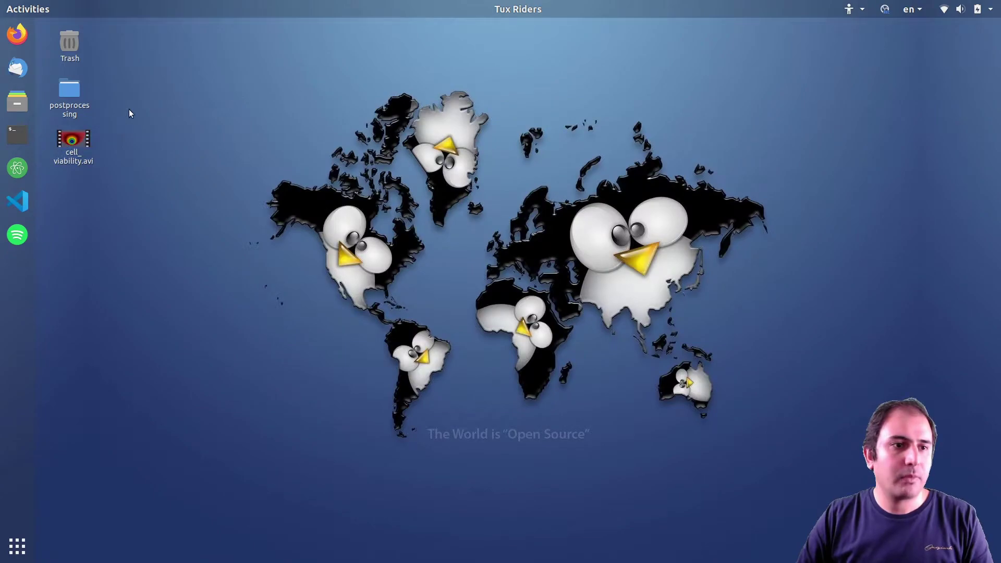
View the oxy_over_line.png chart from the cell_viability folder inside the desktop's postprocessing folder
{"action": "double_click", "coordinate": [63, 89]}
{"action": "left_click_drag", "start_coordinate": [510, 92], "coordinate": [561, 111]}
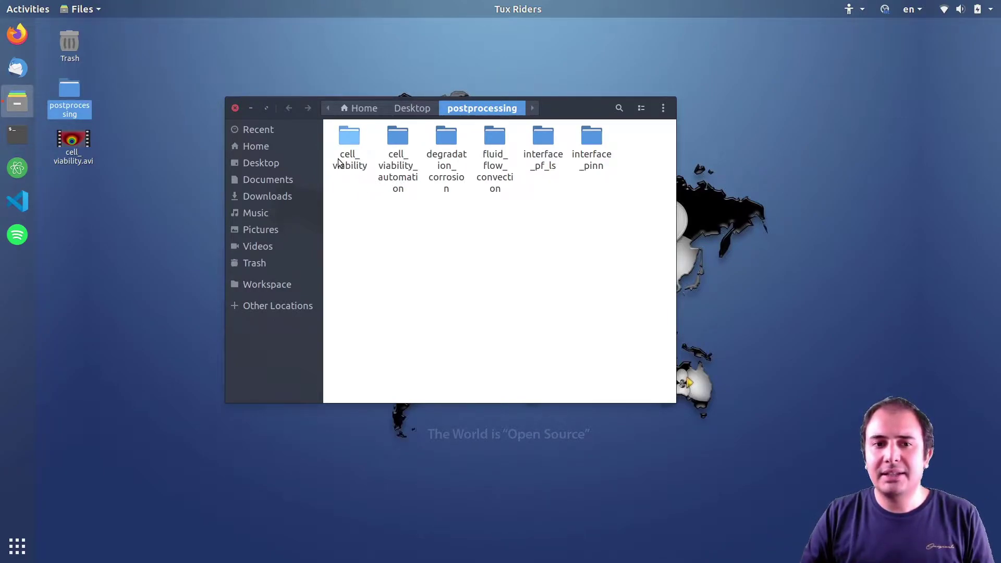
{"action": "double_click", "coordinate": [345, 143]}
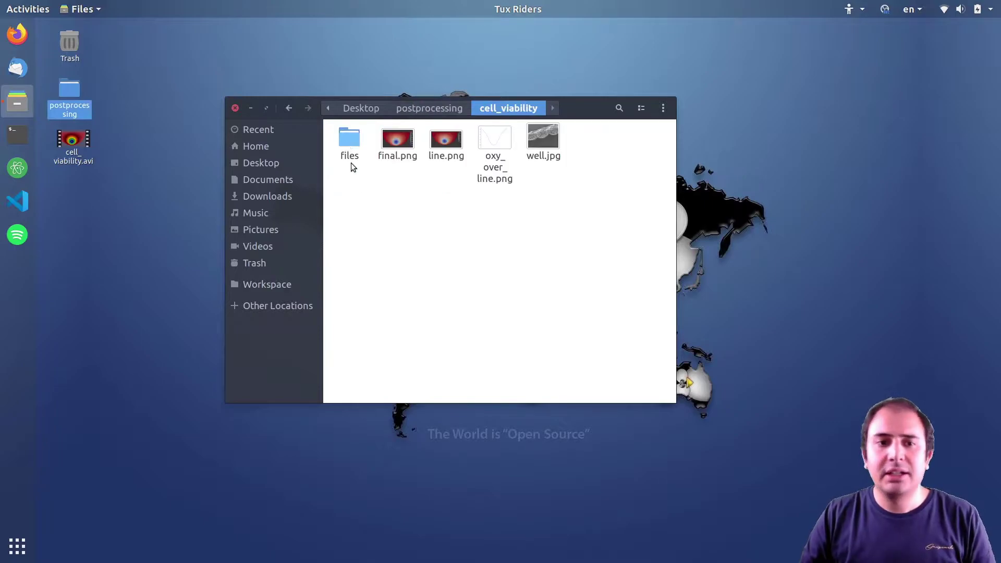
{"action": "double_click", "coordinate": [494, 143]}
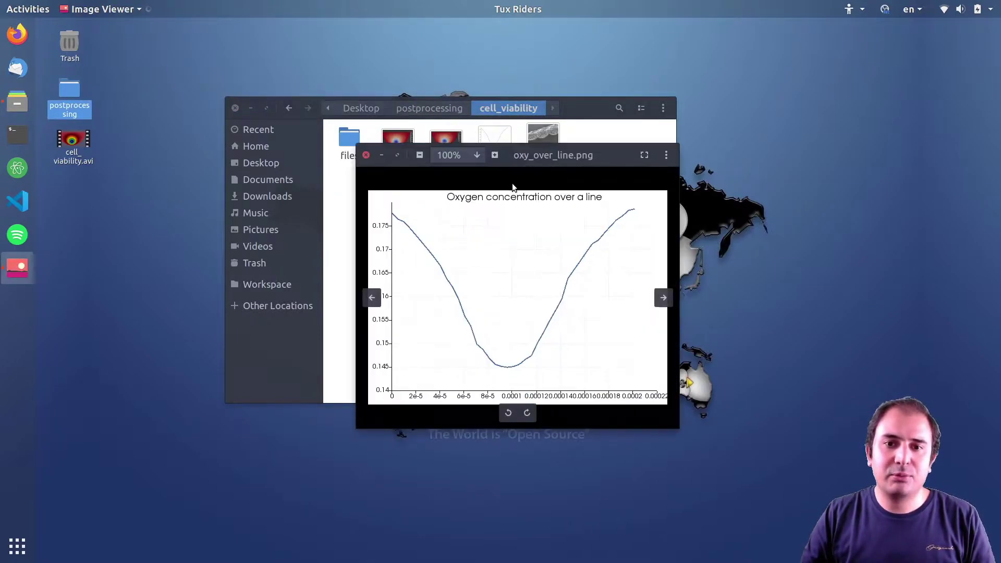
{"action": "left_click_drag", "start_coordinate": [535, 155], "coordinate": [582, 190]}
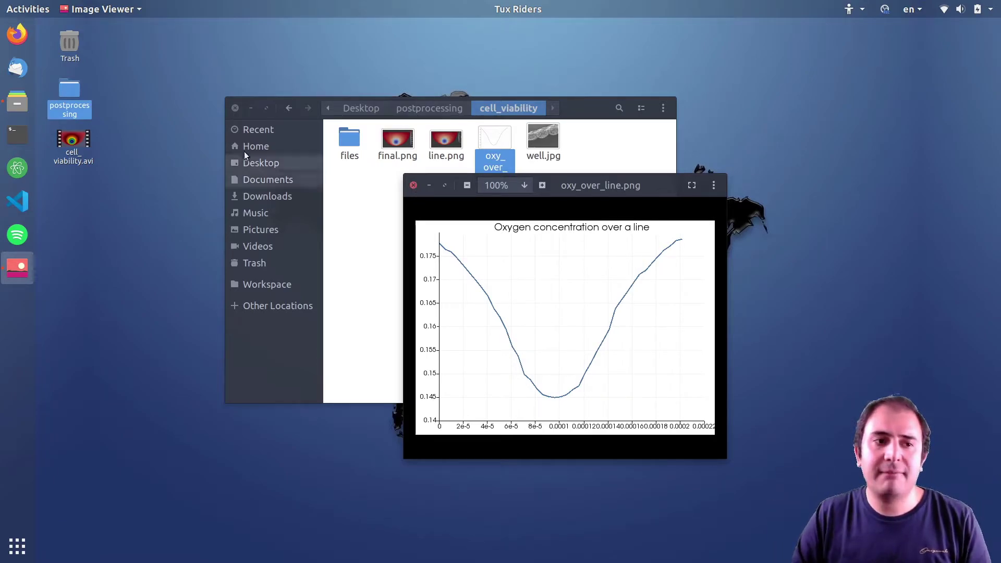
Reopen cell_viability.avi, skip ahead to 0:01 to view the oxygen distribution, and close both the video and the chart image
{"action": "left_click", "coordinate": [73, 143]}
{"action": "double_click", "coordinate": [64, 143]}
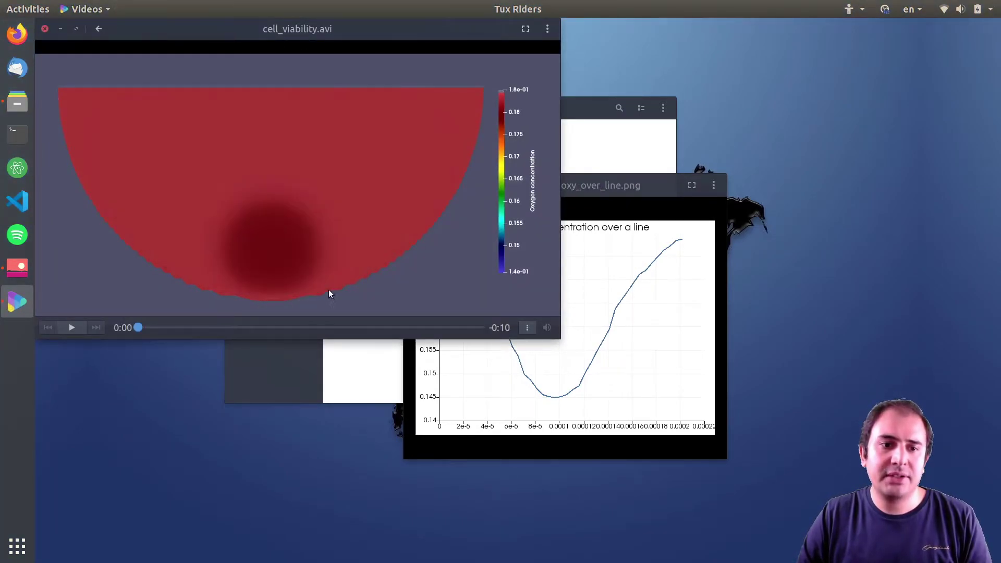
{"action": "left_click", "coordinate": [198, 327]}
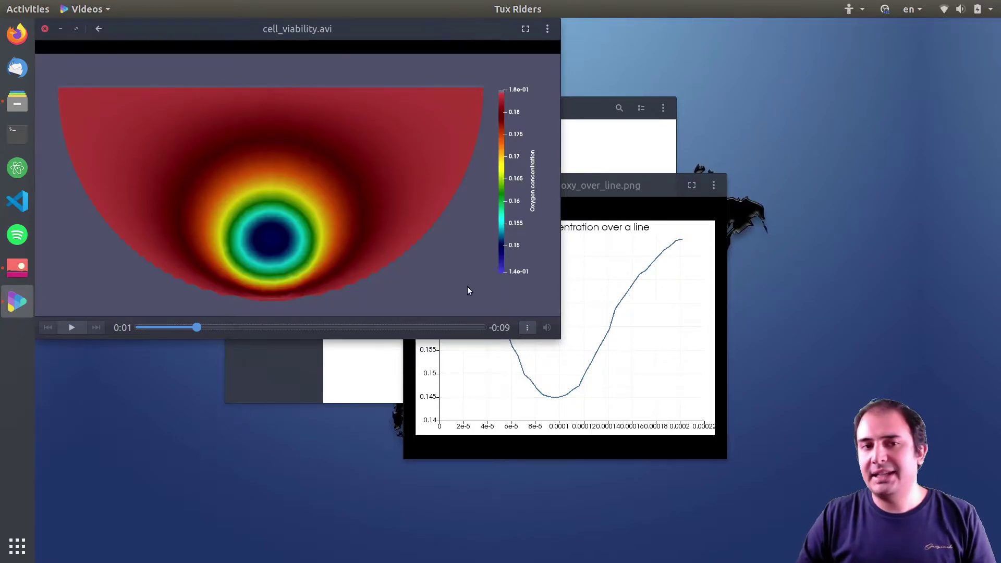
{"action": "left_click_drag", "start_coordinate": [228, 30], "coordinate": [295, 79]}
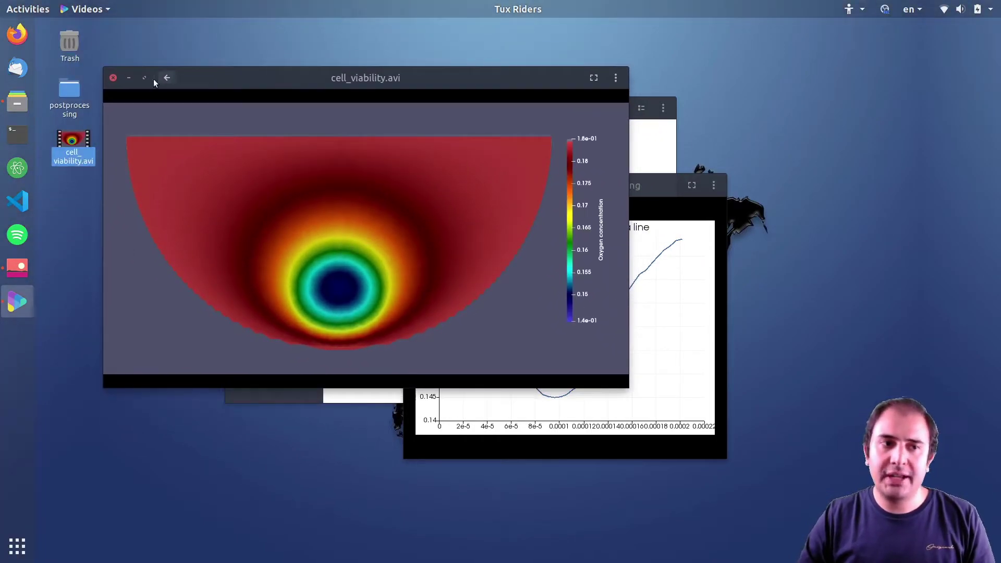
{"action": "left_click", "coordinate": [113, 78]}
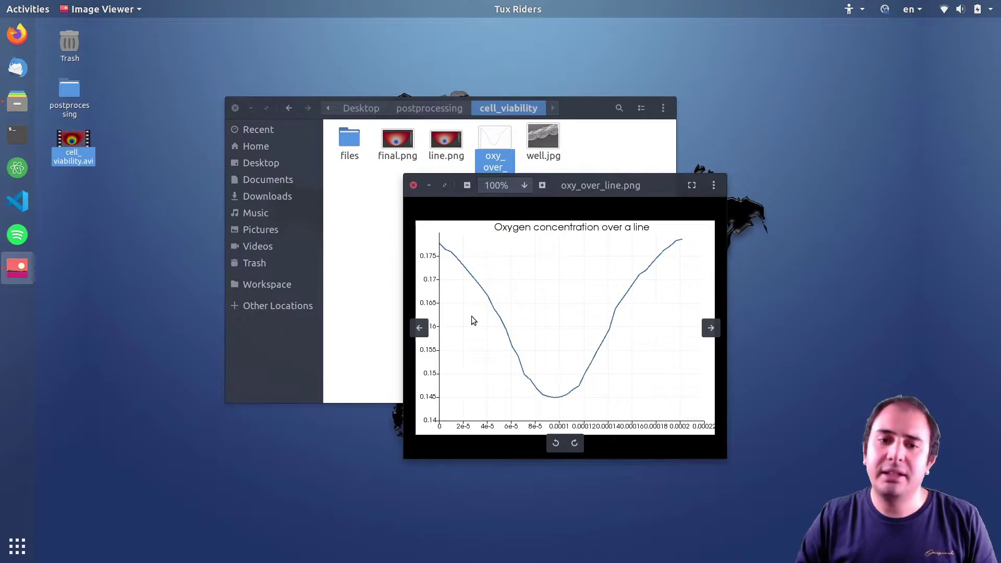
{"action": "left_click", "coordinate": [413, 185]}
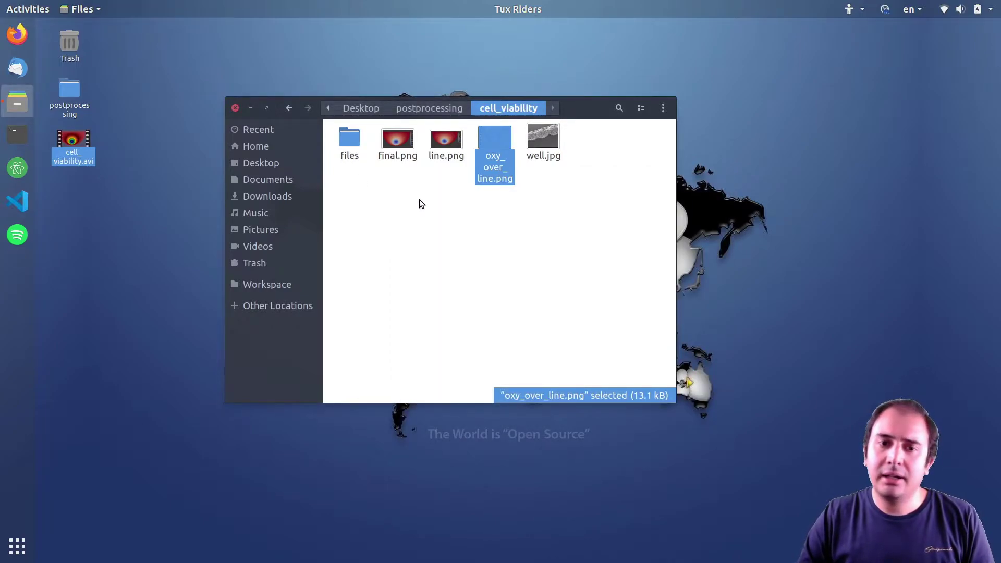
Open a terminal and launch ParaView with the command paraview
{"action": "key", "text": "ctrl+alt+t"}
{"action": "type", "text": "paraview"}
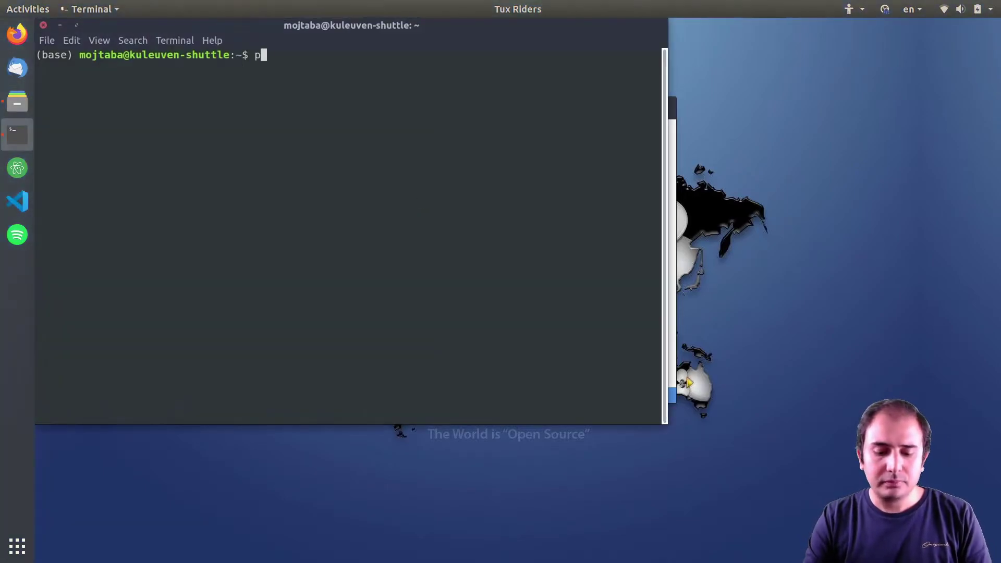
{"action": "key", "text": "Return"}
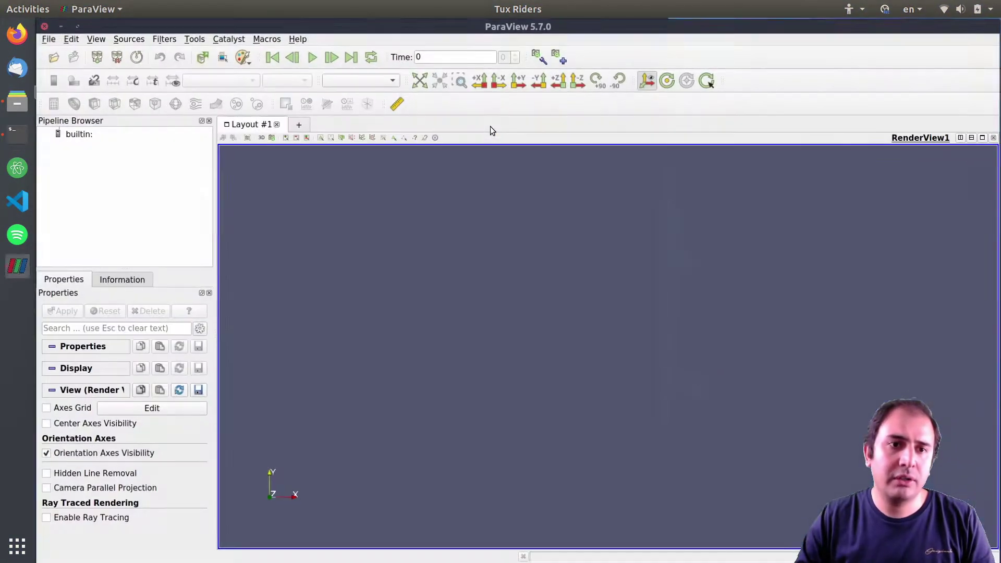
Load the whole Oxy-..vtk file group from the cell_viability/files folder and apply it to display the data
{"action": "left_click", "coordinate": [53, 57]}
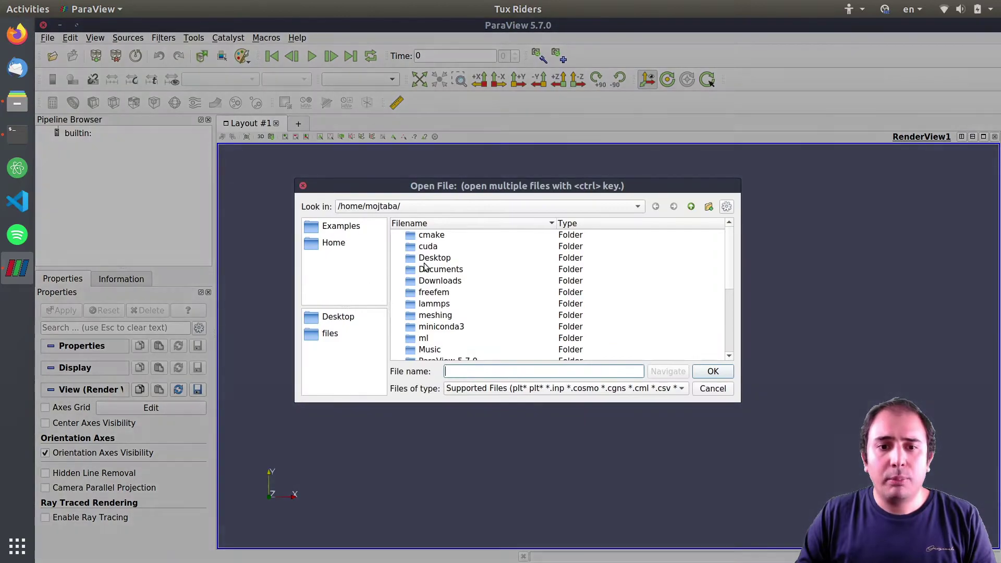
{"action": "left_click", "coordinate": [329, 334]}
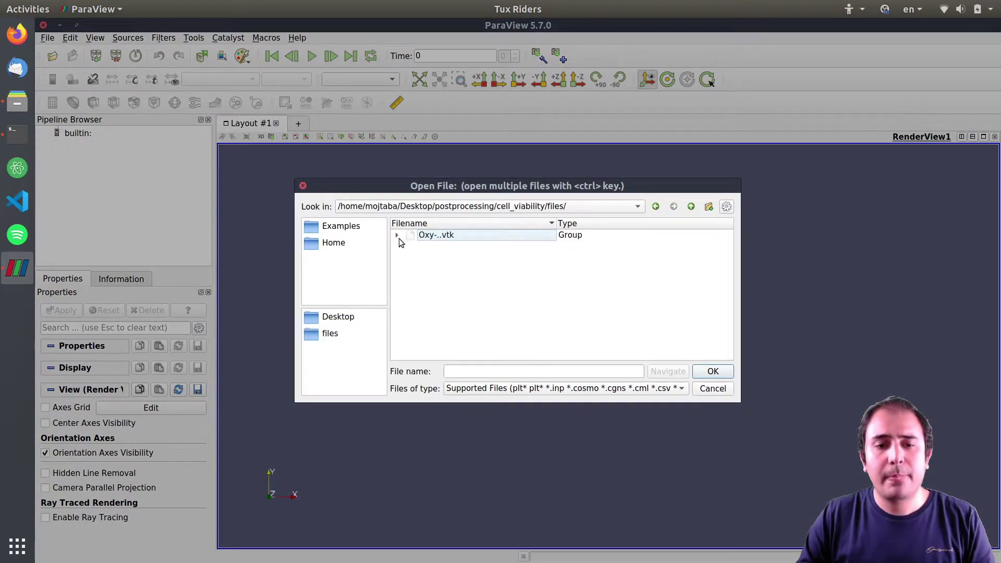
{"action": "left_click", "coordinate": [397, 236]}
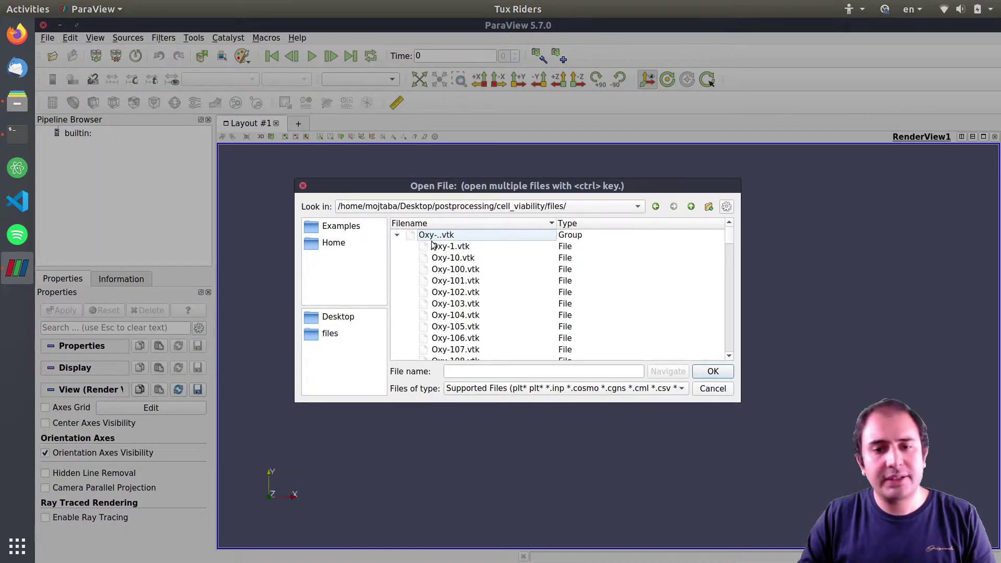
{"action": "left_click_drag", "start_coordinate": [728, 234], "coordinate": [736, 314]}
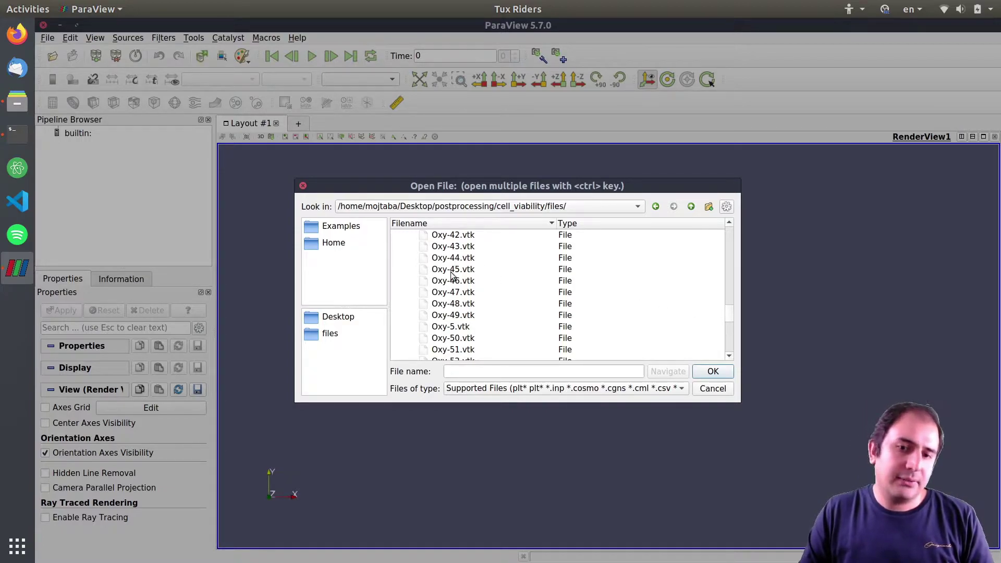
{"action": "left_click_drag", "start_coordinate": [728, 309], "coordinate": [730, 233]}
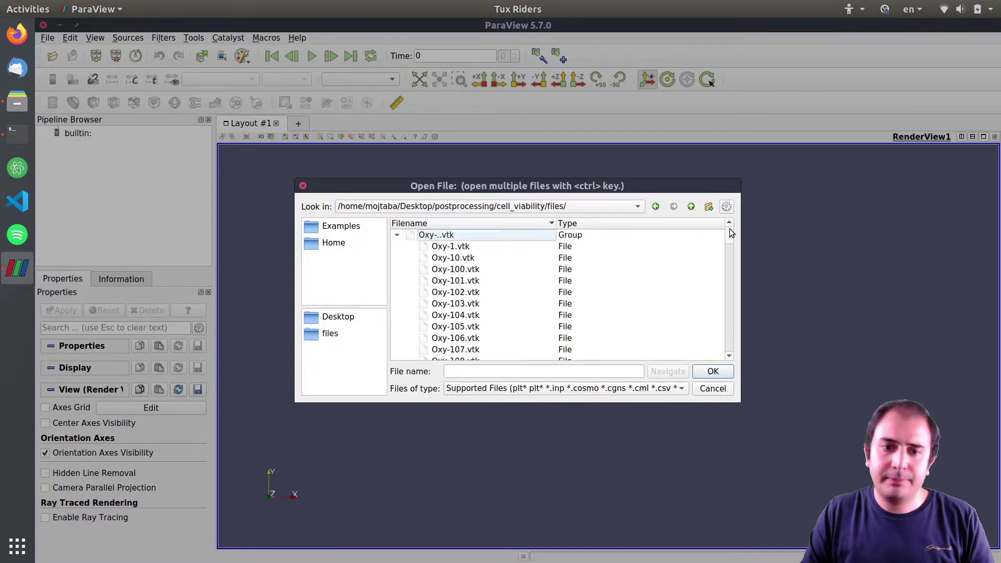
{"action": "double_click", "coordinate": [446, 235]}
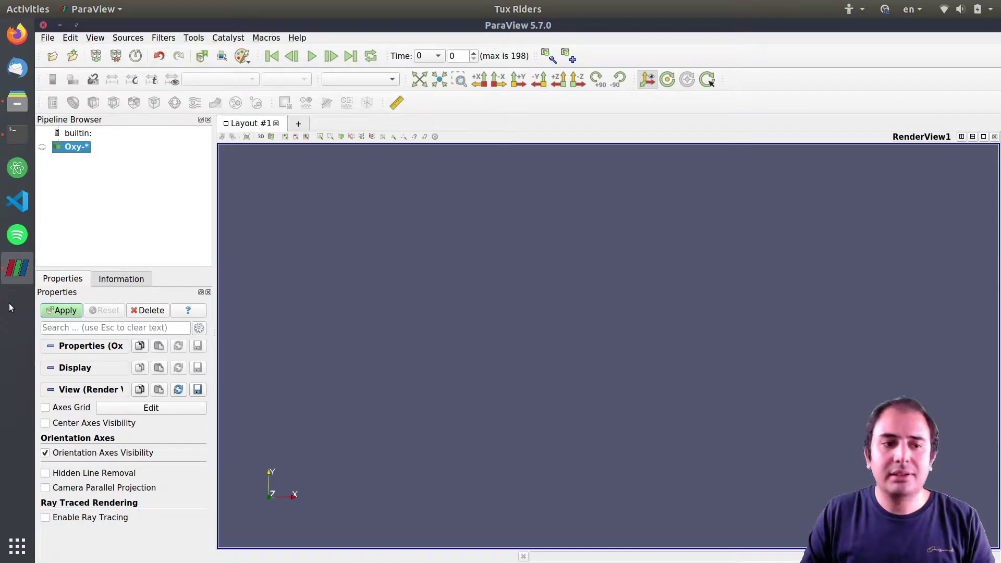
{"action": "left_click", "coordinate": [62, 311]}
Color the Oxy-* dataset by the scalaire1 array
{"action": "left_click", "coordinate": [221, 79]}
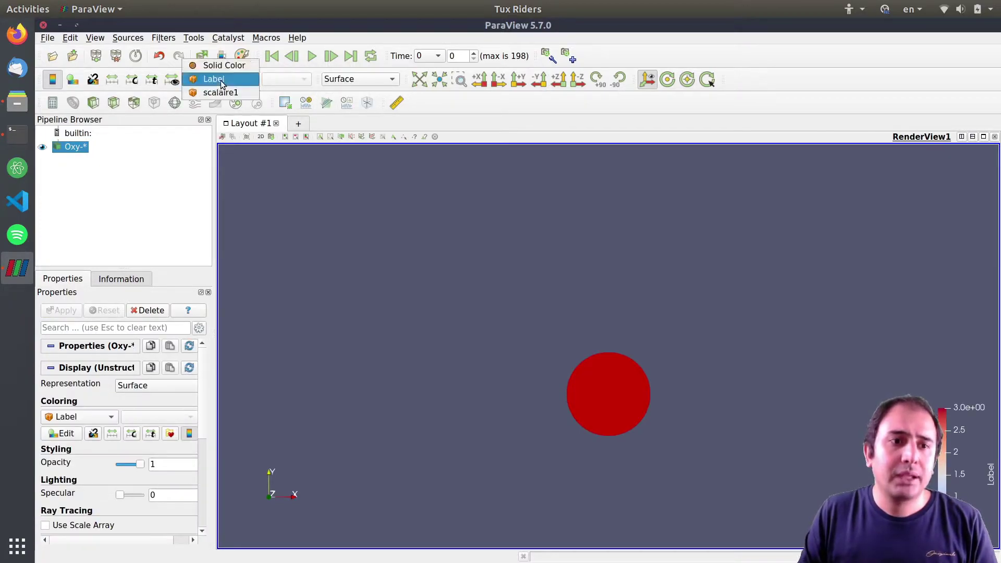
{"action": "left_click", "coordinate": [219, 94]}
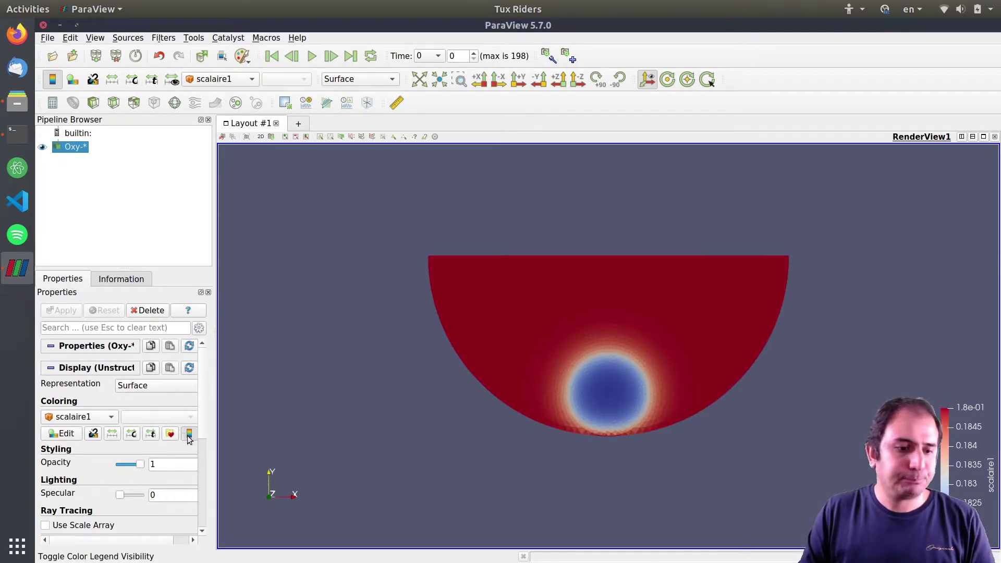
{"action": "scroll", "coordinate": [146, 539], "scroll_direction": "right", "scroll_amount": 1}
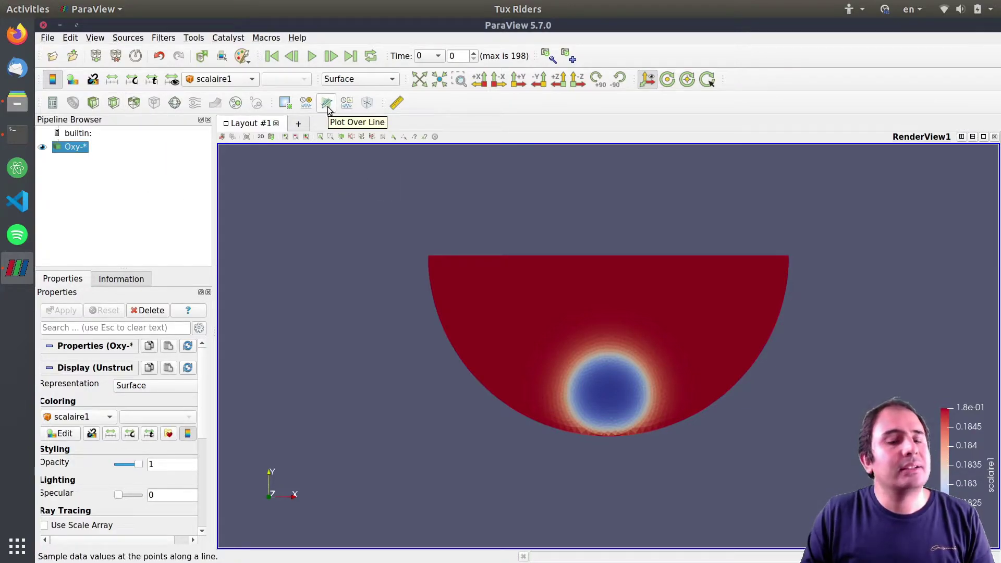
{"action": "left_click", "coordinate": [163, 37]}
{"action": "mouse_move", "coordinate": [209, 98]}
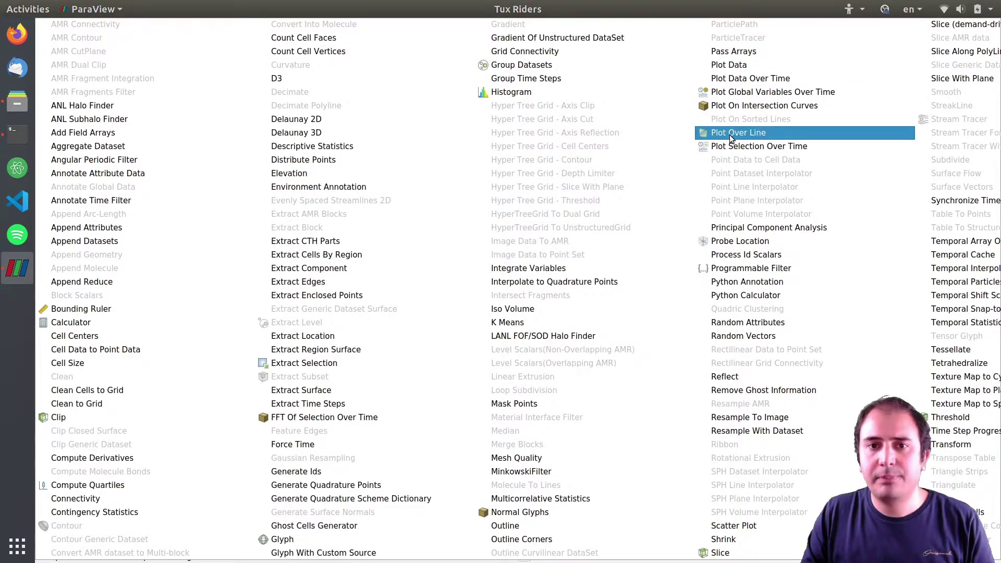
{"action": "left_click", "coordinate": [267, 14]}
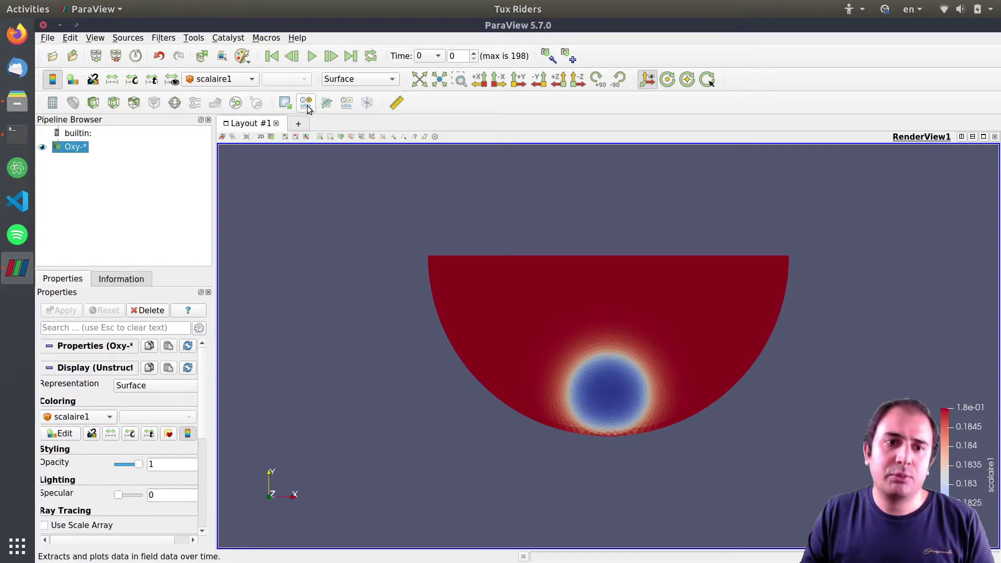
Add a Plot Over Line filter to Oxy-* and place its endpoints roughly horizontally through the blue circle, about 0.000253 long
{"action": "left_click", "coordinate": [326, 103]}
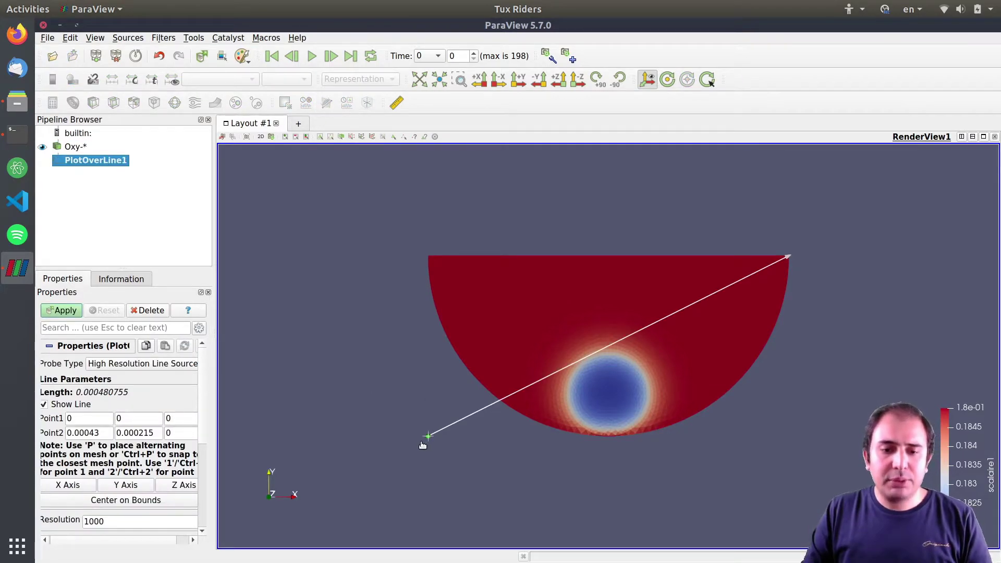
{"action": "left_click_drag", "start_coordinate": [428, 436], "coordinate": [523, 398]}
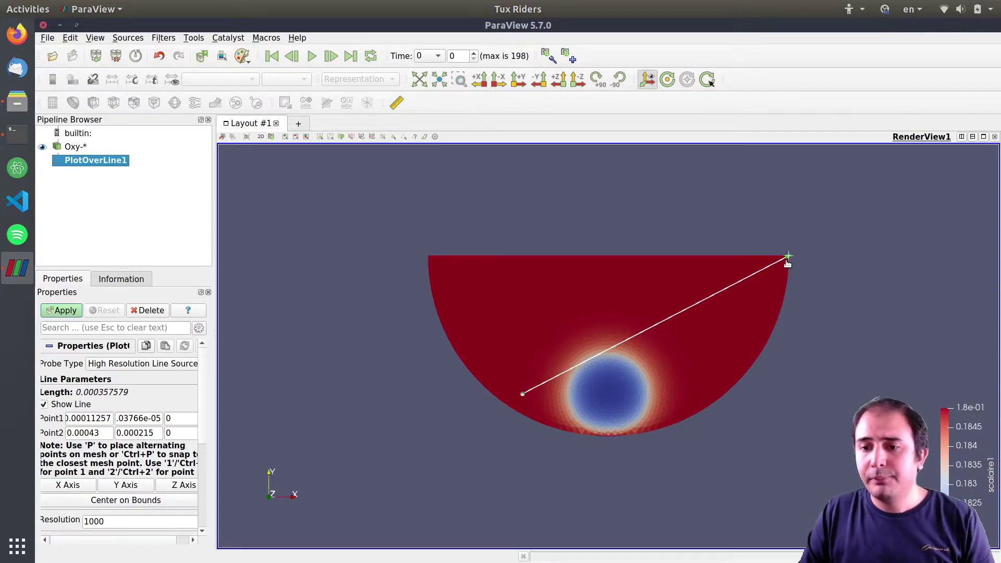
{"action": "left_click_drag", "start_coordinate": [788, 257], "coordinate": [720, 390]}
{"action": "left_click_drag", "start_coordinate": [523, 393], "coordinate": [507, 392]}
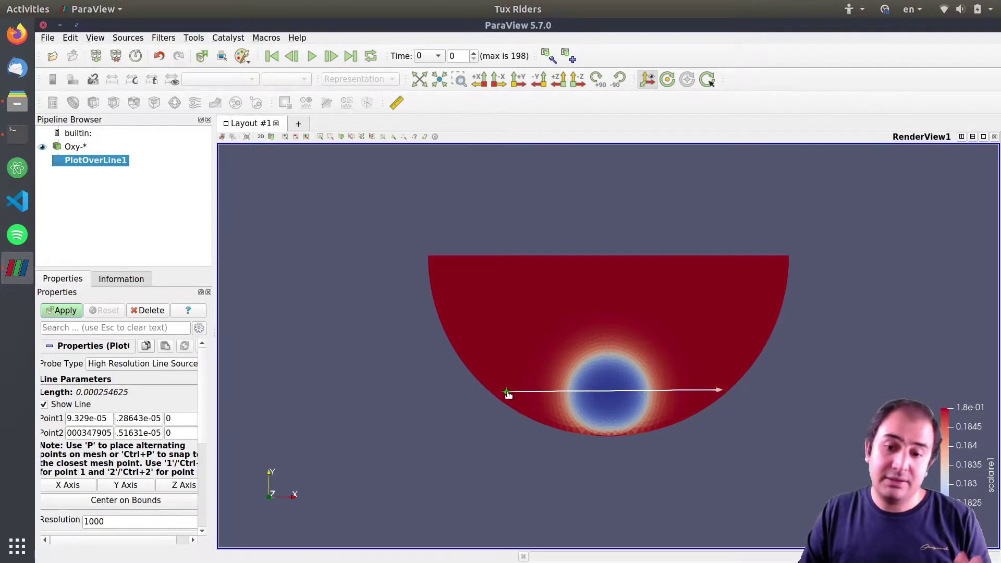
{"action": "left_click_drag", "start_coordinate": [720, 392], "coordinate": [717, 396]}
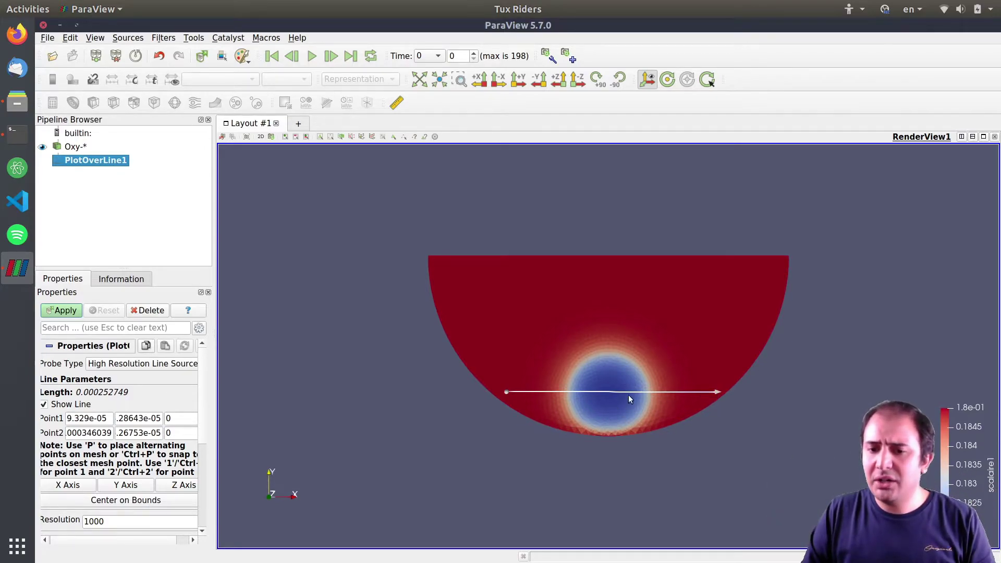
Set the Y coordinate of the line's Point2 to Point1's value, 5.28643e-05, to make the line exactly horizontal
{"action": "left_click", "coordinate": [145, 418]}
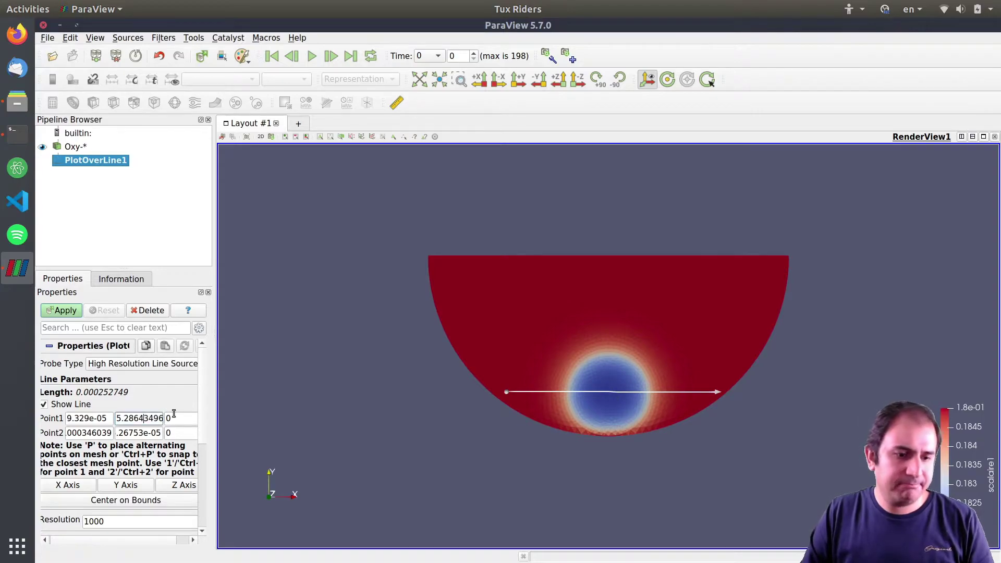
{"action": "double_click", "coordinate": [157, 421]}
{"action": "left_click", "coordinate": [145, 432]}
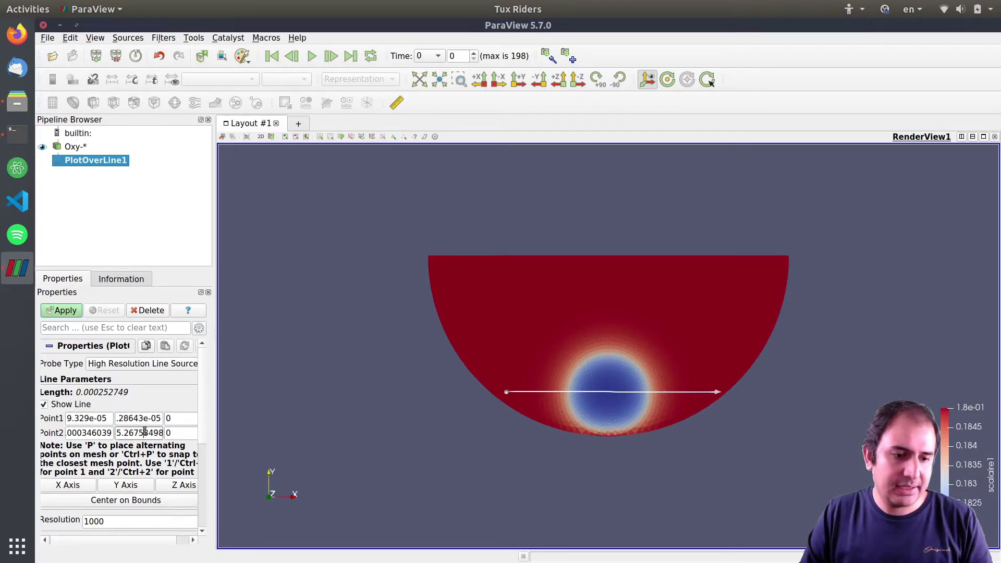
{"action": "left_click_drag", "start_coordinate": [170, 428], "coordinate": [199, 430]}
{"action": "type", "text": "5210694e-5"}
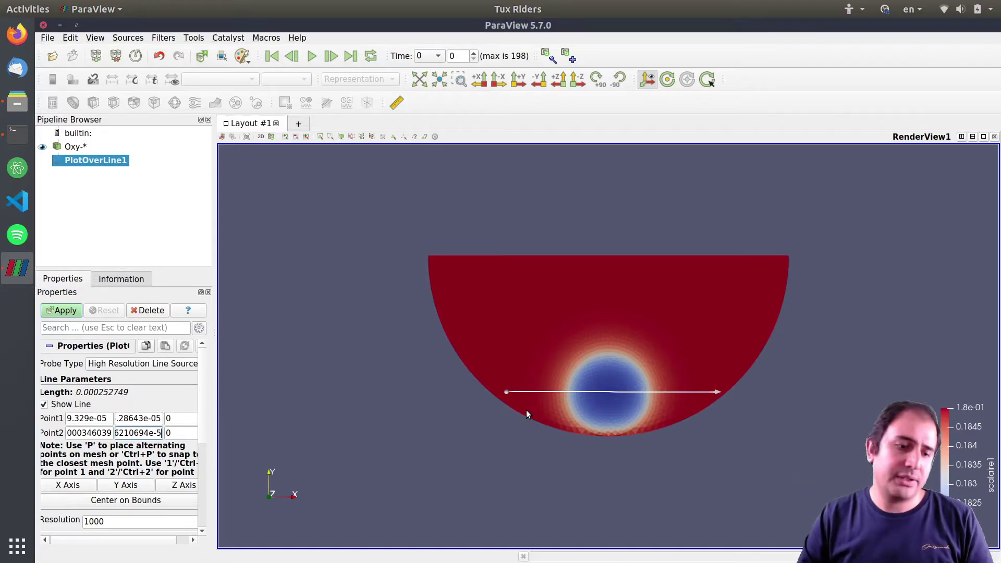
Apply the Plot Over Line filter to generate its line chart, and make the render view active
{"action": "left_click", "coordinate": [65, 310]}
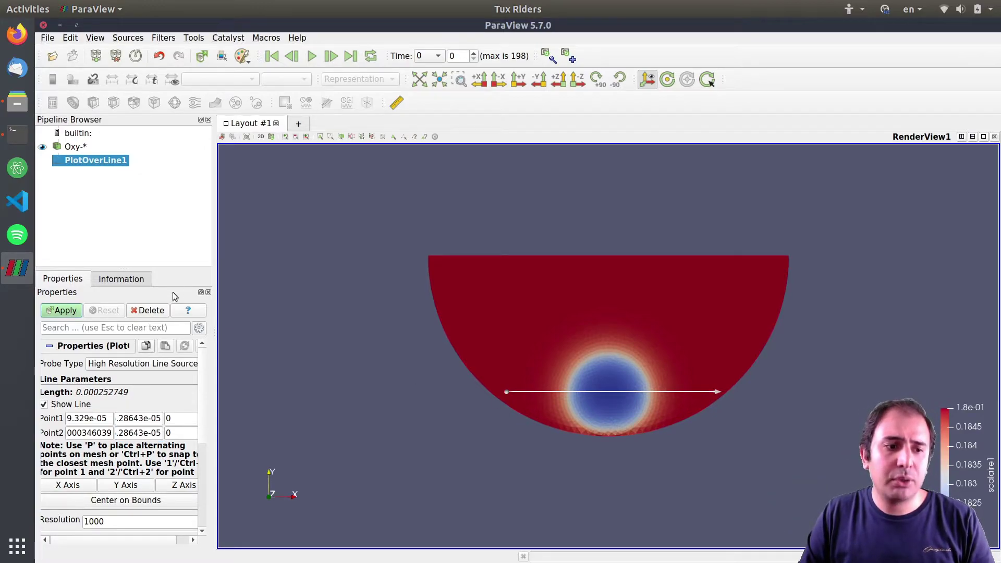
{"action": "left_click", "coordinate": [74, 311]}
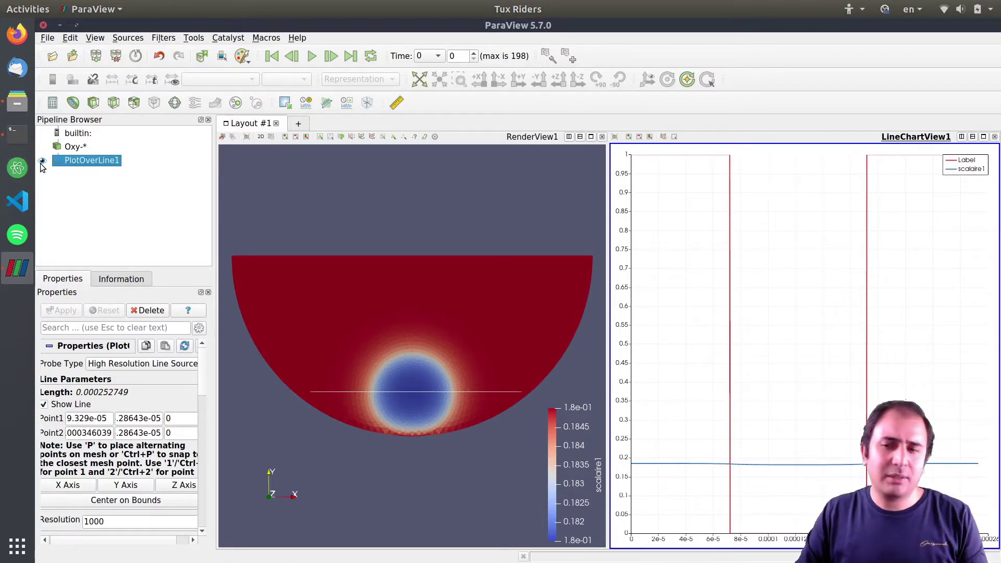
{"action": "left_click", "coordinate": [302, 193]}
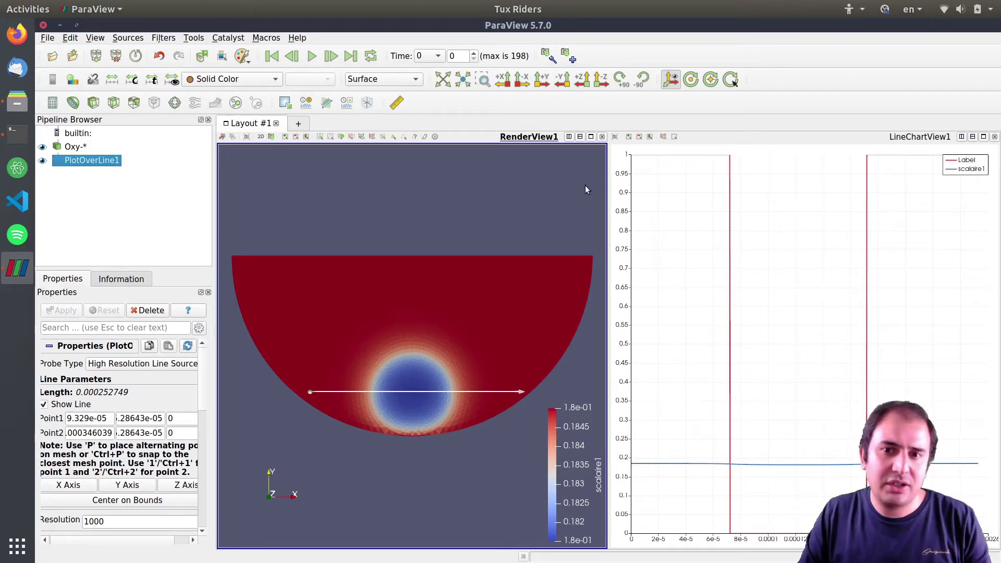
Close the line chart view, hide PlotOverLine1 in the render view, and select the Oxy-* dataset
{"action": "left_click", "coordinate": [677, 191]}
{"action": "left_click", "coordinate": [994, 136]}
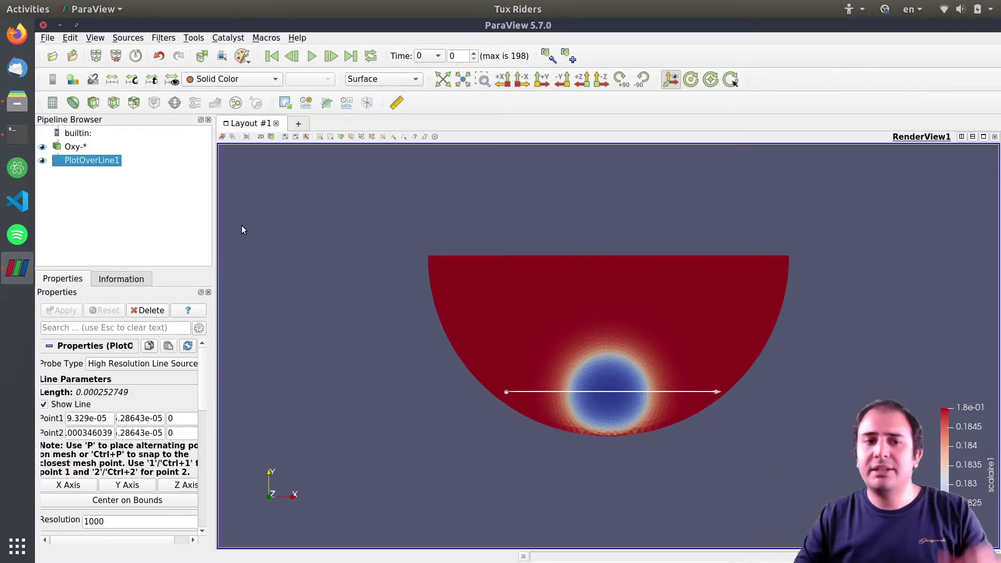
{"action": "left_click", "coordinate": [42, 161]}
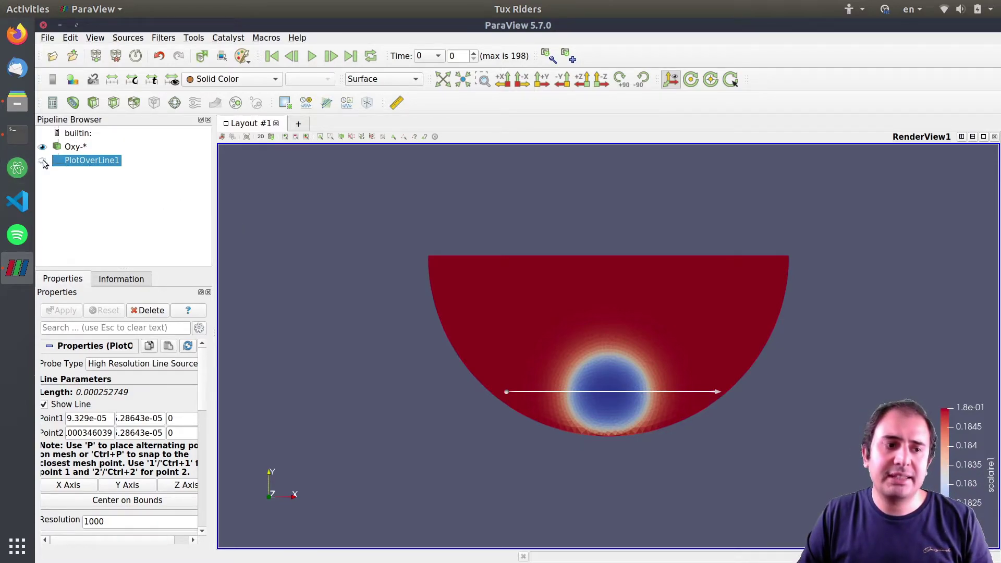
{"action": "left_click", "coordinate": [77, 147]}
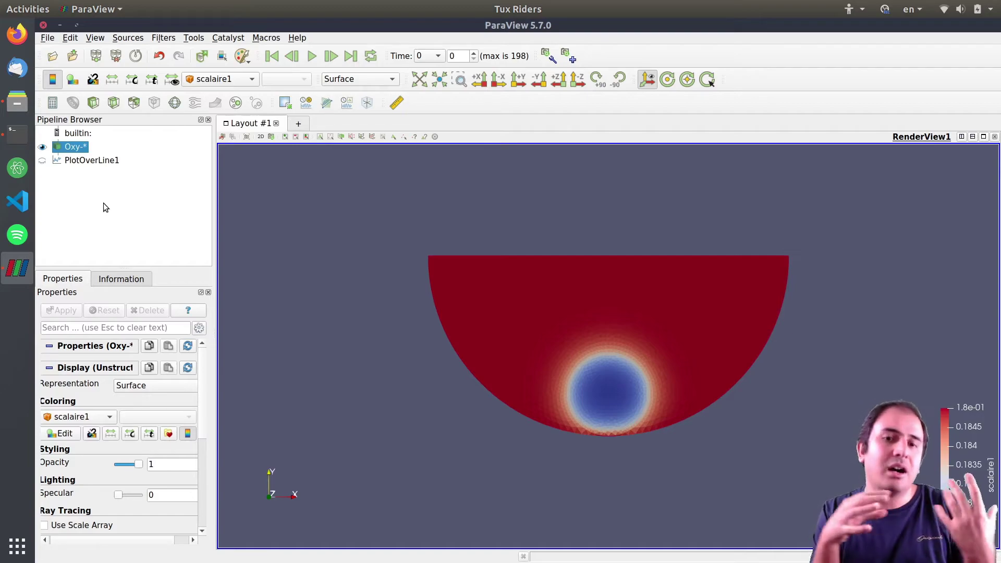
Toggle the visibility of the Oxy-* dataset off and back on in the render view
{"action": "left_click", "coordinate": [42, 148]}
{"action": "left_click", "coordinate": [43, 148]}
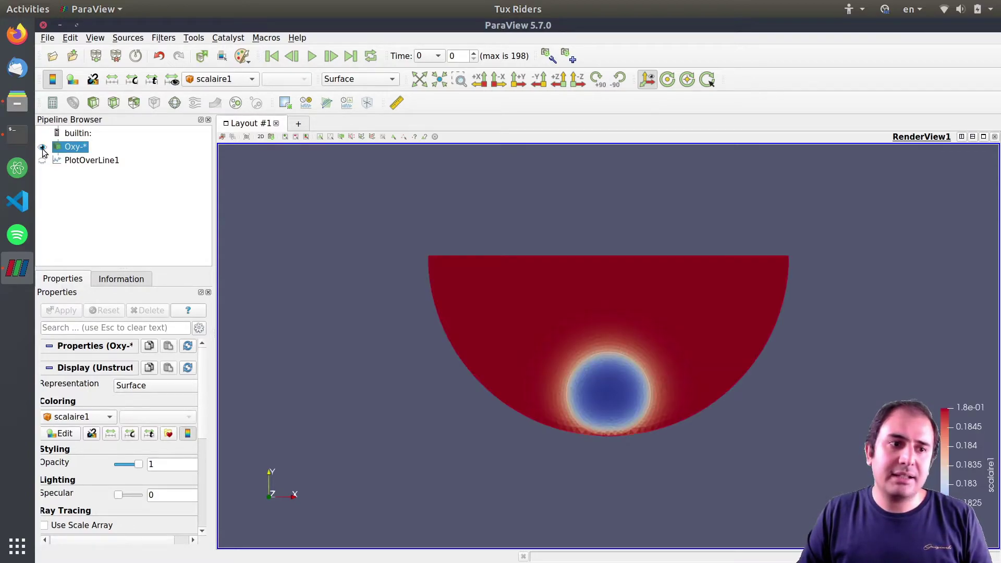
{"action": "left_click", "coordinate": [42, 147]}
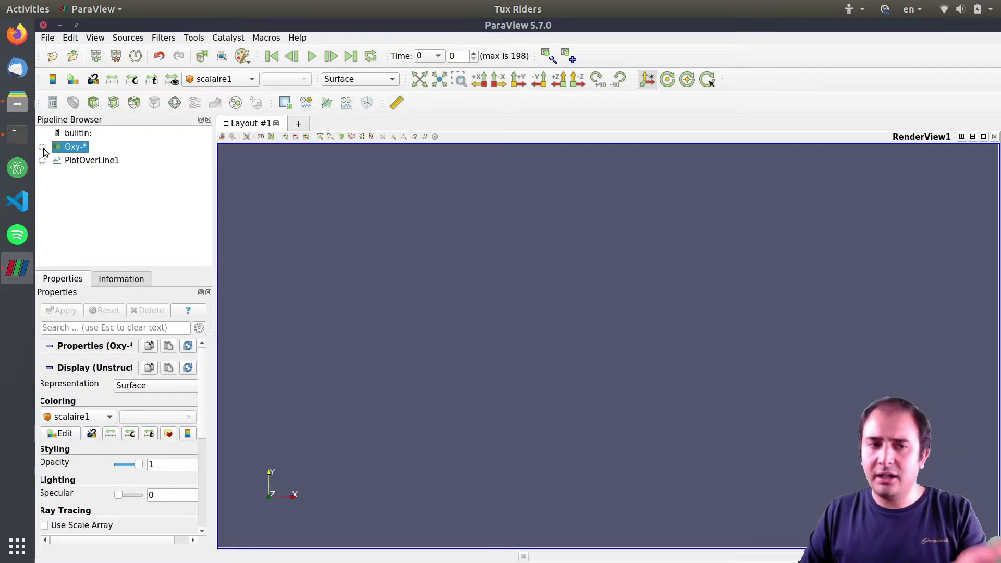
{"action": "left_click", "coordinate": [43, 148]}
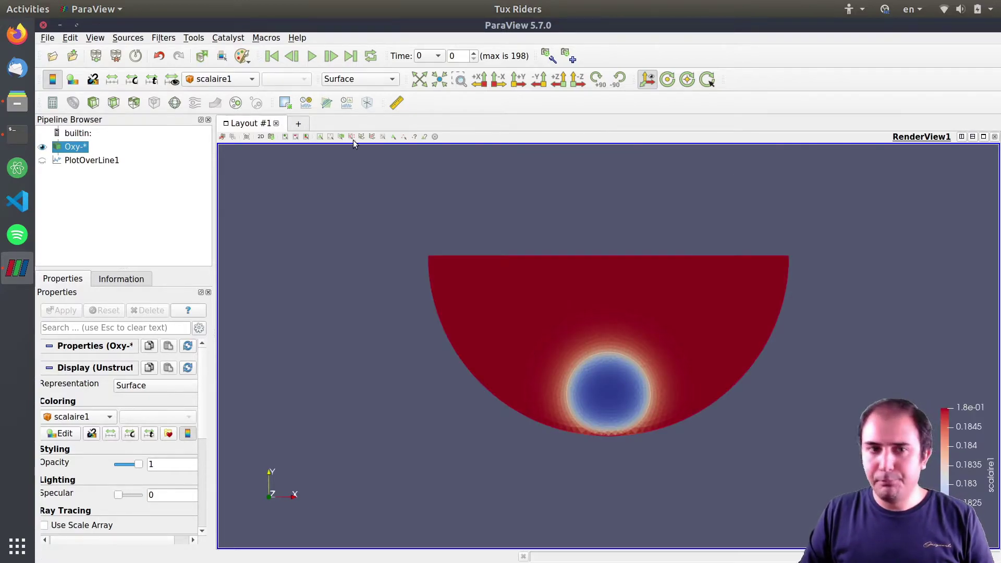
Split the layout side by side, create a Line Chart View in the new half, and show PlotOverLine1 in it
{"action": "left_click", "coordinate": [961, 137]}
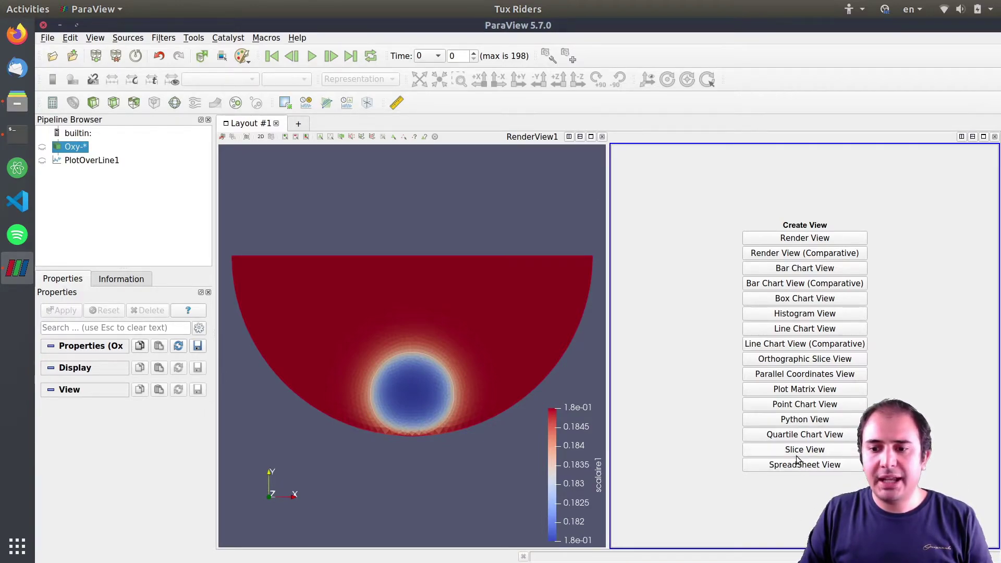
{"action": "left_click", "coordinate": [812, 329]}
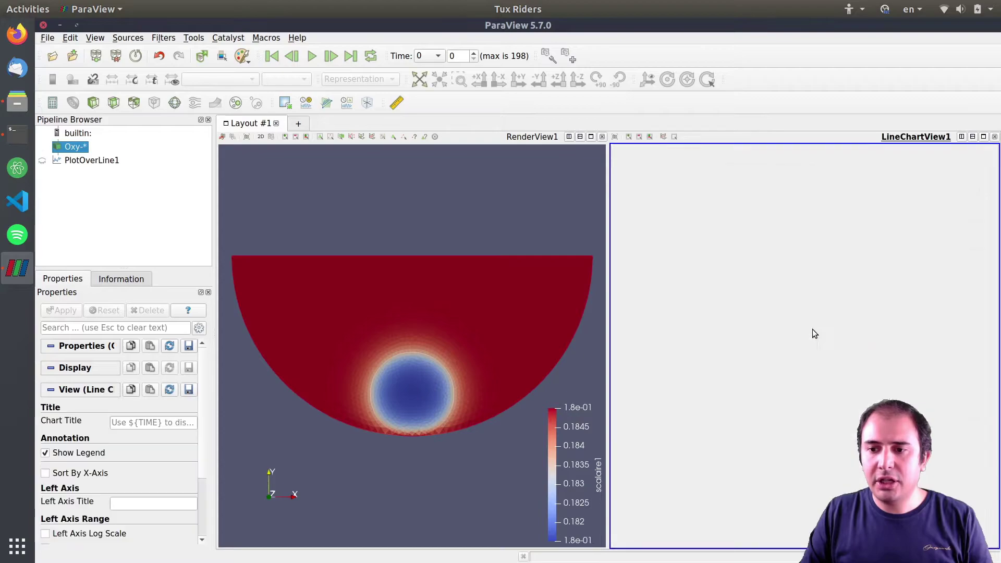
{"action": "left_click", "coordinate": [75, 162]}
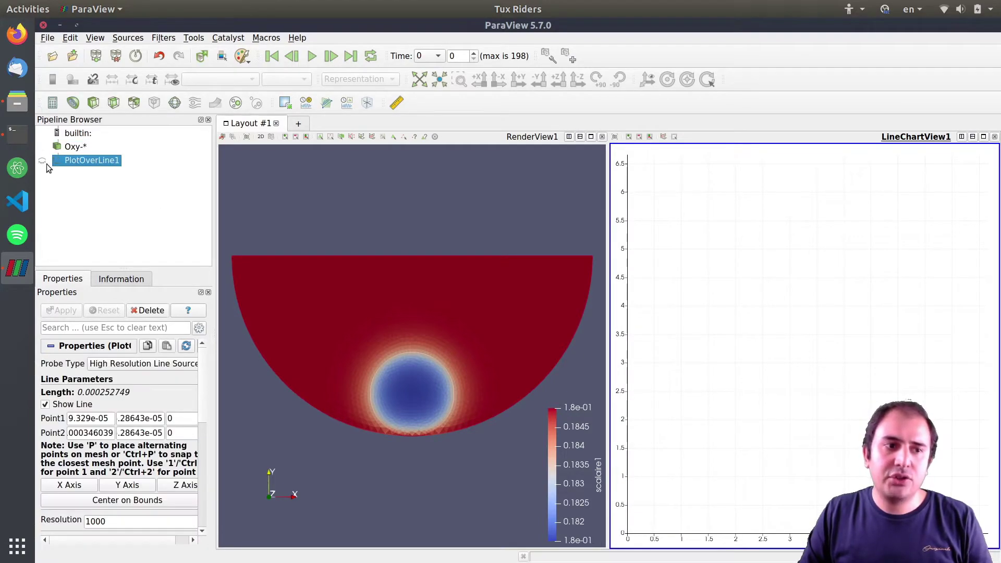
{"action": "left_click", "coordinate": [42, 161]}
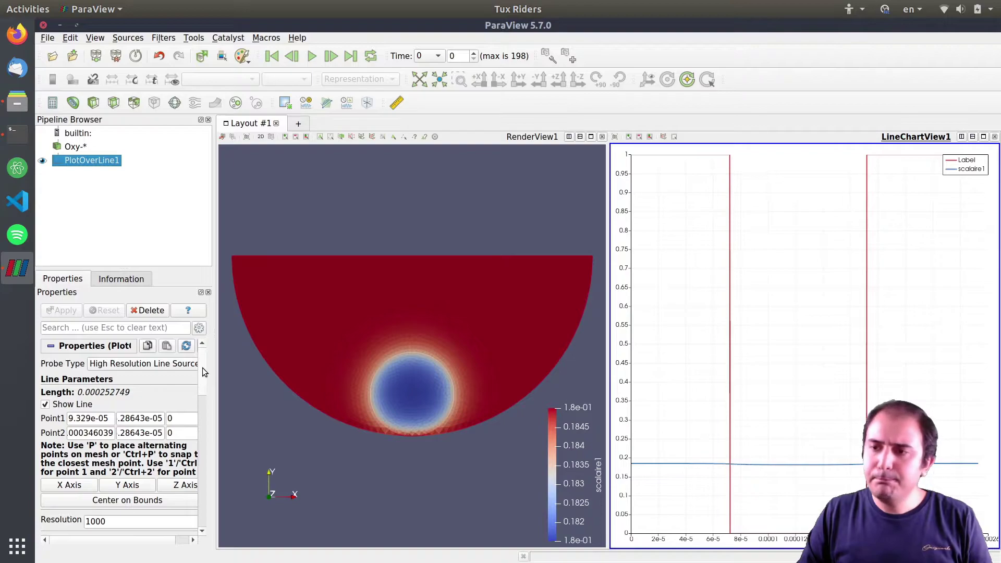
Remove the Label series from the line chart, keeping only scalaire1 plotted against arc_length
{"action": "left_click_drag", "start_coordinate": [203, 367], "coordinate": [198, 433]}
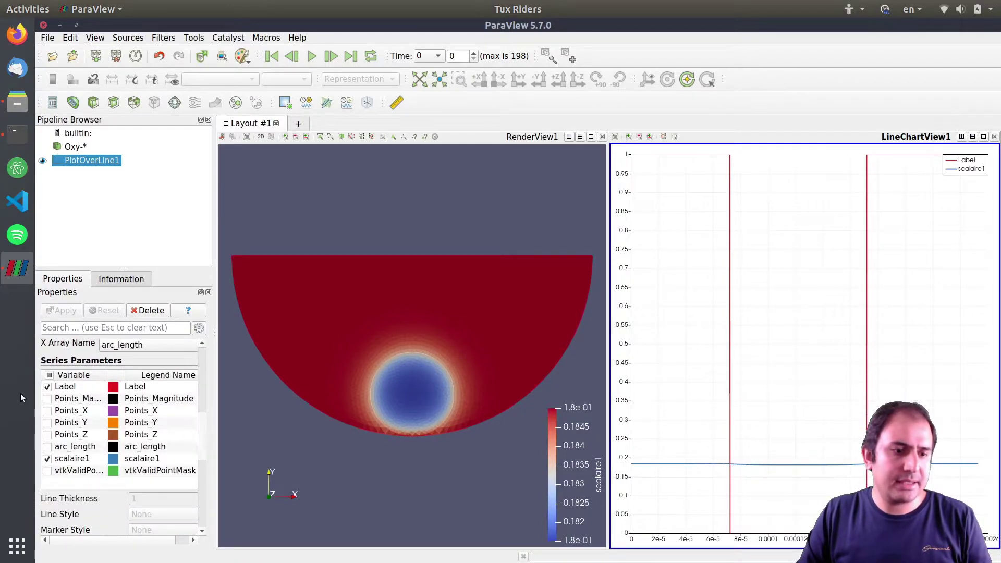
{"action": "left_click", "coordinate": [47, 386]}
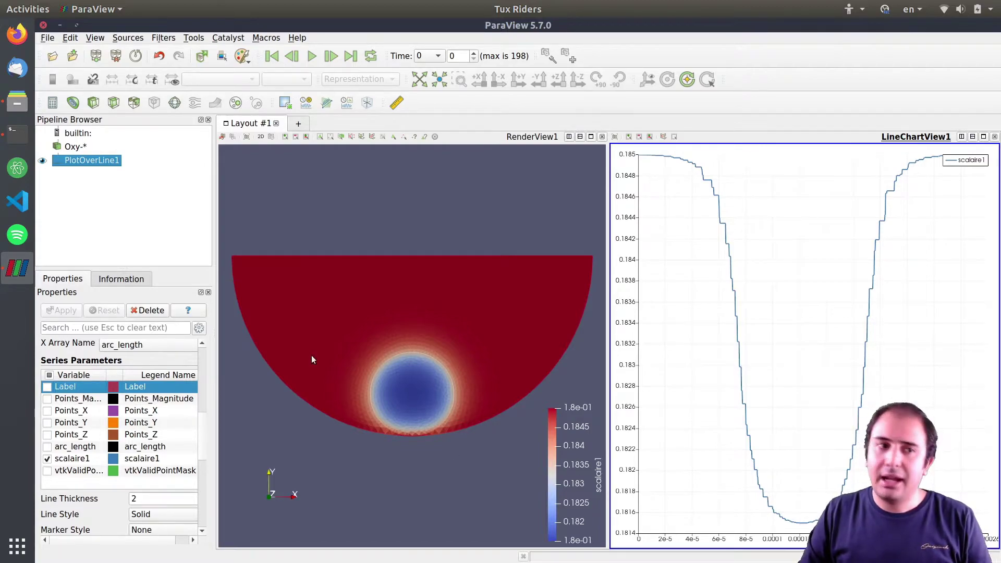
{"action": "left_click", "coordinate": [317, 205]}
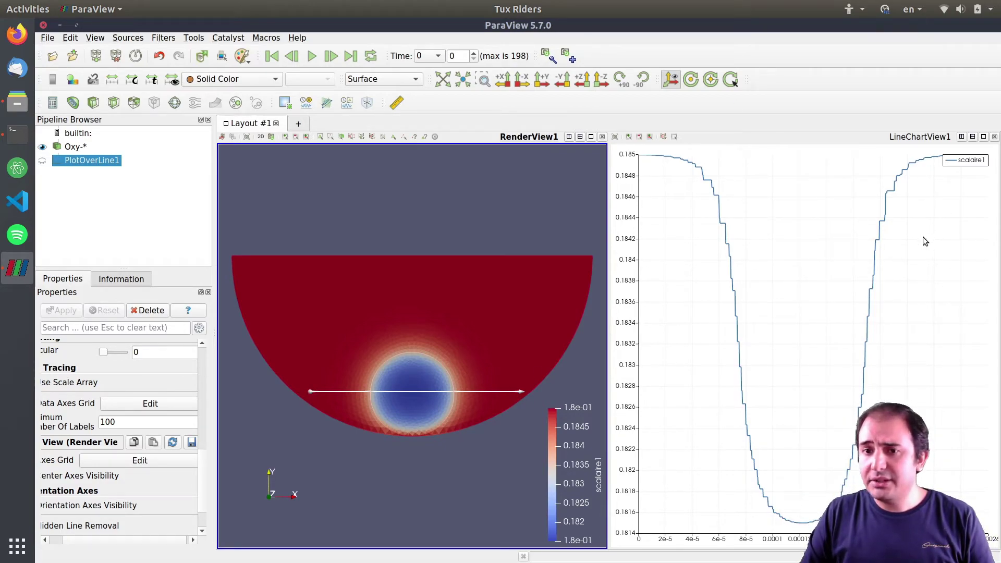
{"action": "left_click", "coordinate": [800, 228]}
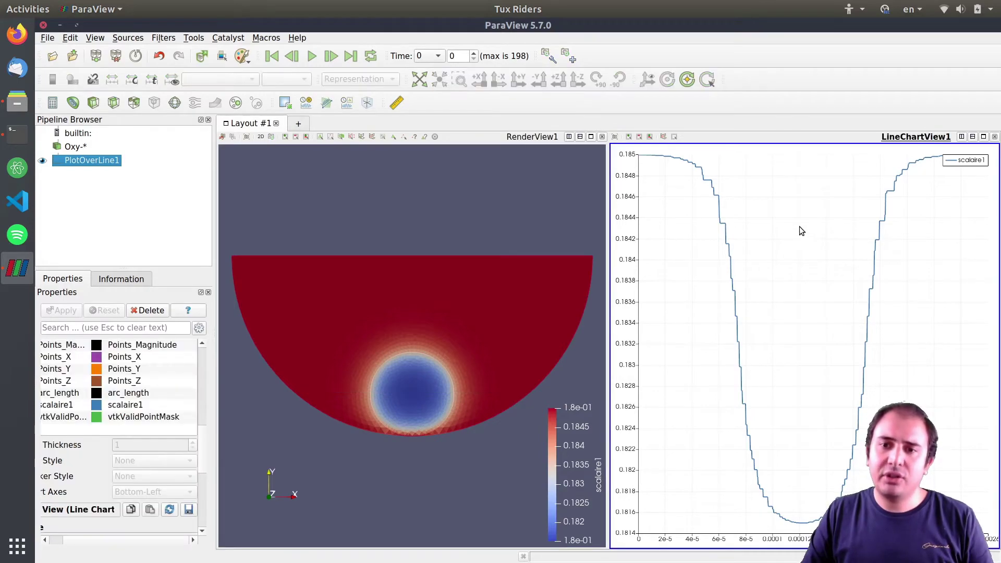
{"action": "left_click", "coordinate": [47, 37]}
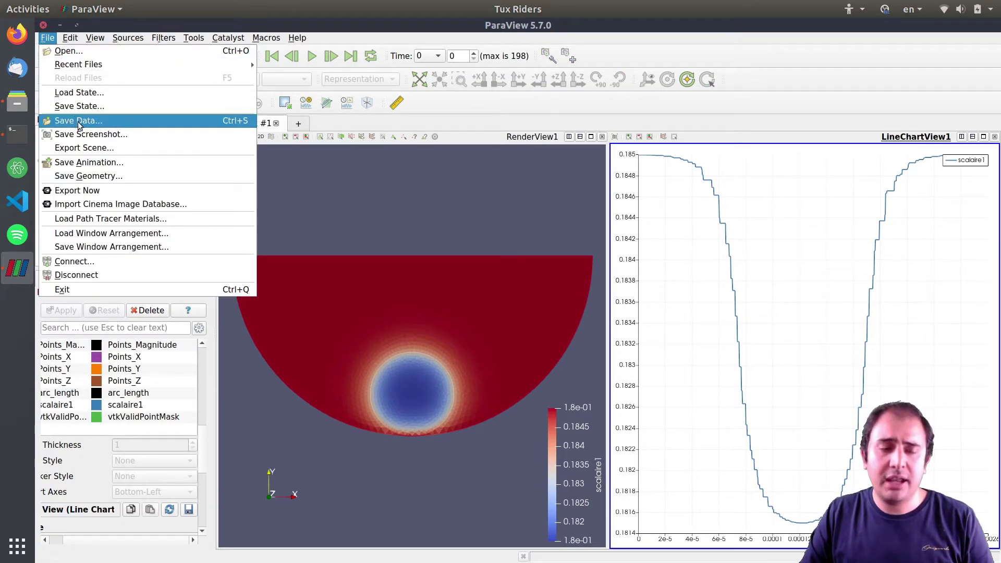
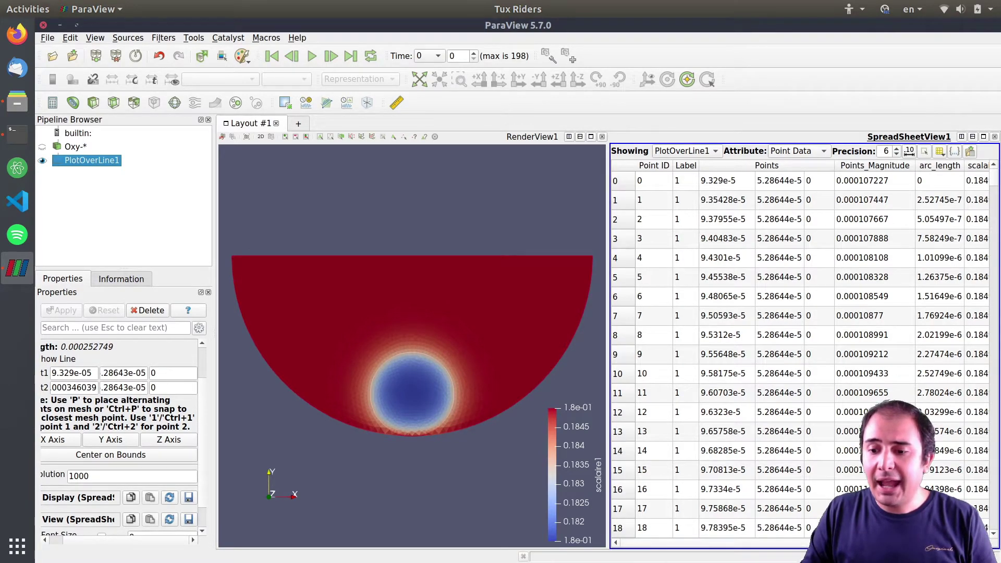
Export the PlotOverLine1 point data from the spreadsheet view to the Desktop folder as a CSV file named quant
{"action": "scroll", "coordinate": [959, 237], "scroll_direction": "right", "scroll_amount": 2}
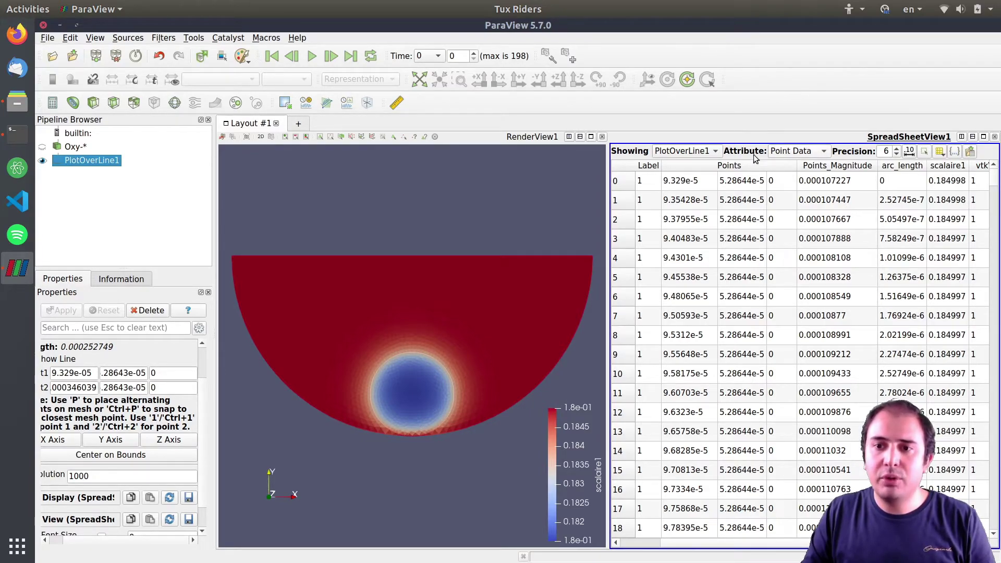
{"action": "left_click", "coordinate": [800, 152]}
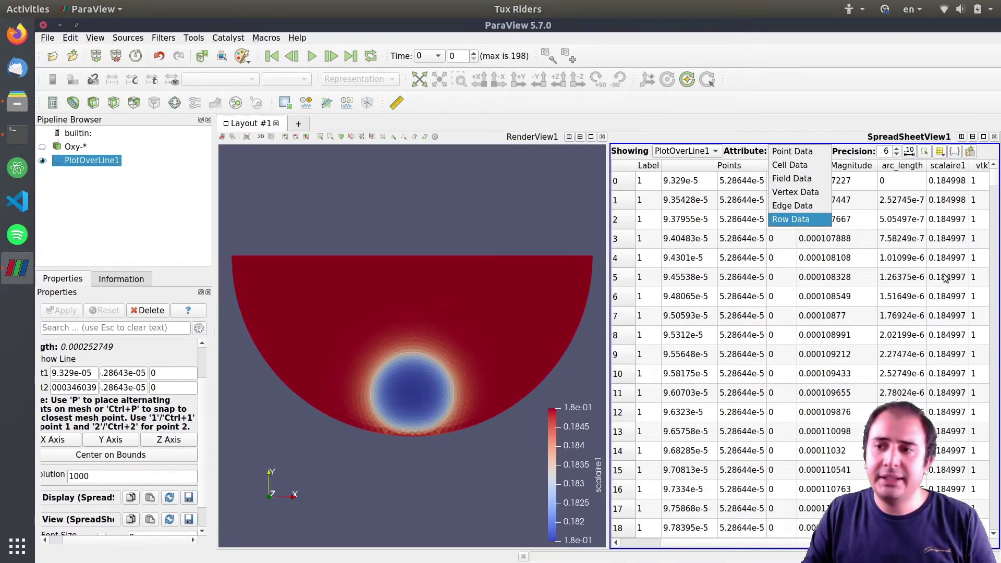
{"action": "left_click", "coordinate": [947, 219]}
{"action": "left_click", "coordinate": [941, 186]}
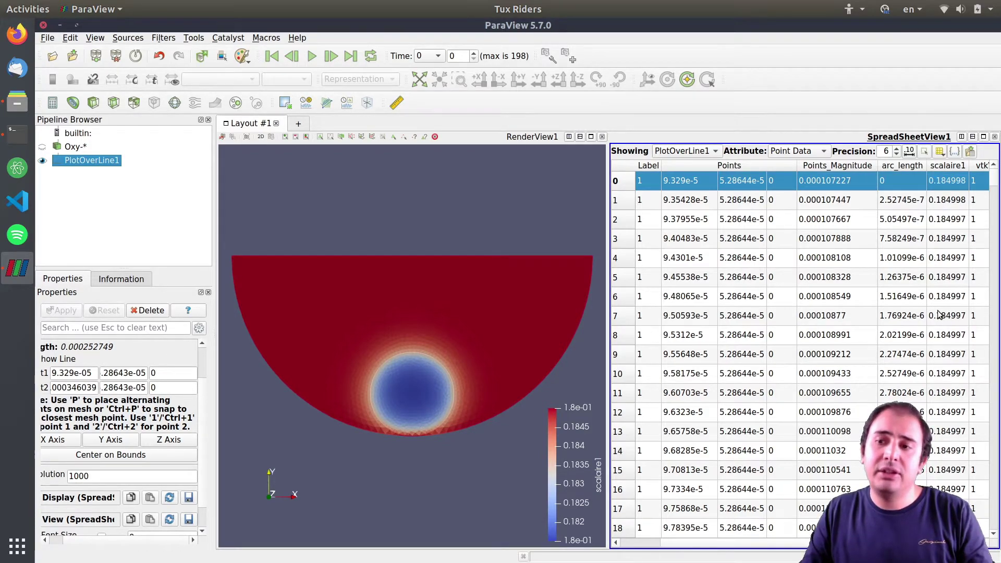
{"action": "left_click", "coordinate": [971, 153]}
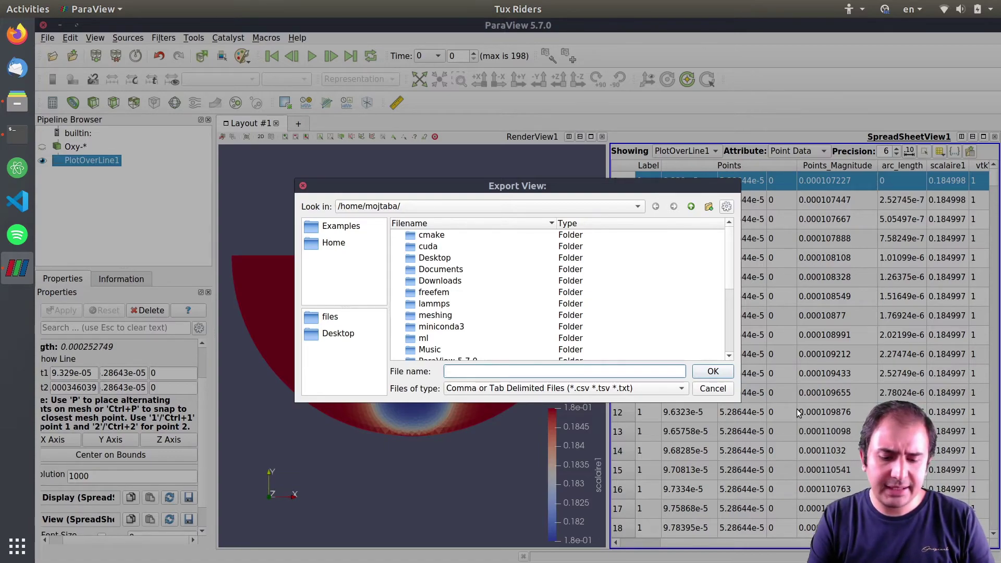
{"action": "type", "text": "quanti"}
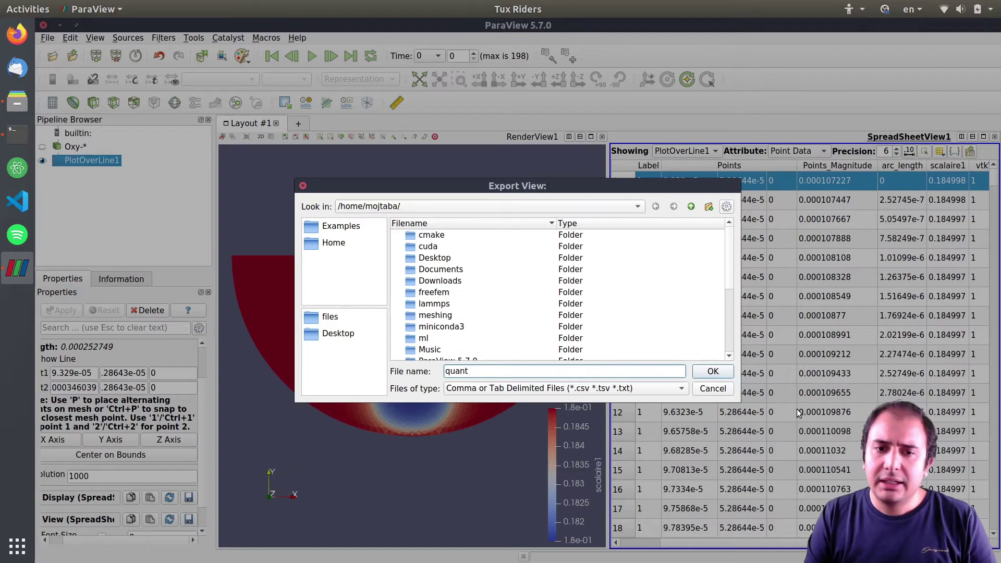
{"action": "left_click", "coordinate": [336, 337]}
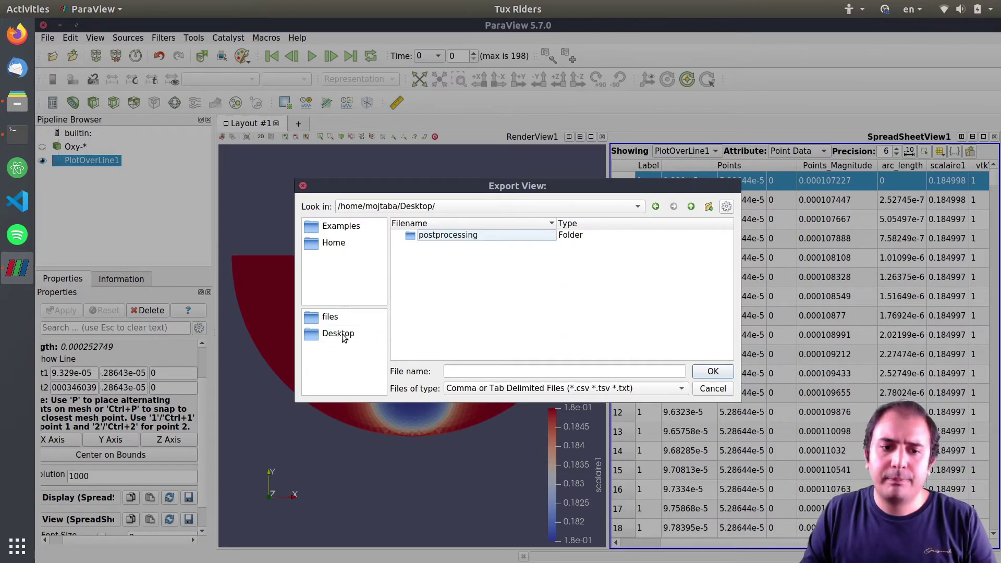
{"action": "left_click", "coordinate": [499, 370]}
{"action": "type", "text": "quant"}
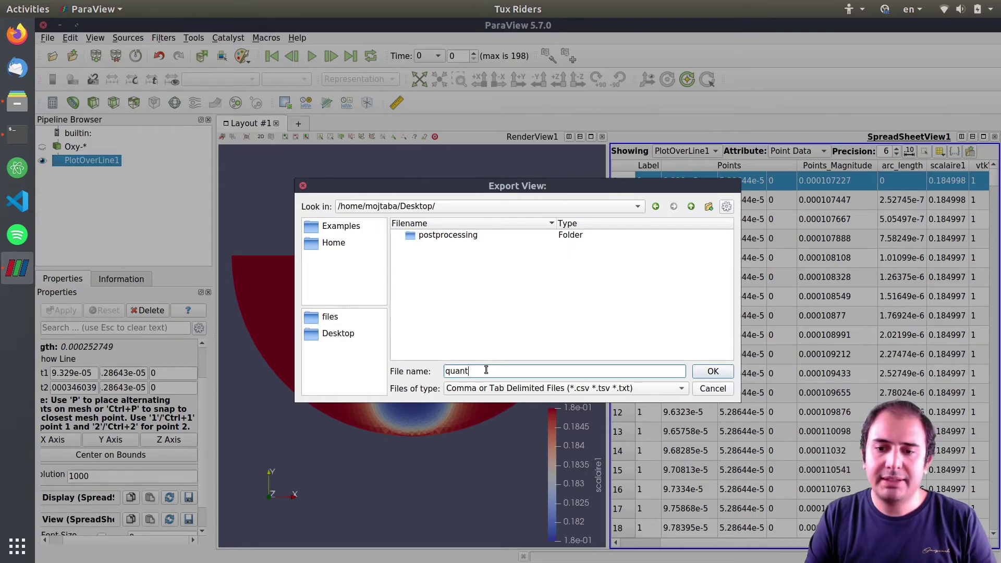
{"action": "key", "text": "Return"}
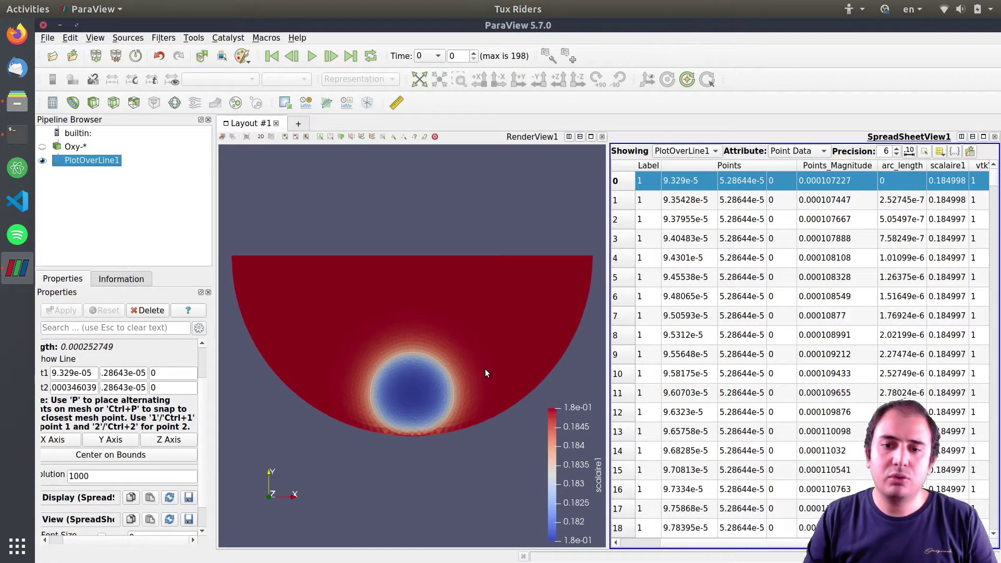
Show the desktop and open quant.csv in LibreOffice Calc with the default comma-separated text import settings
{"action": "key", "text": "super+d"}
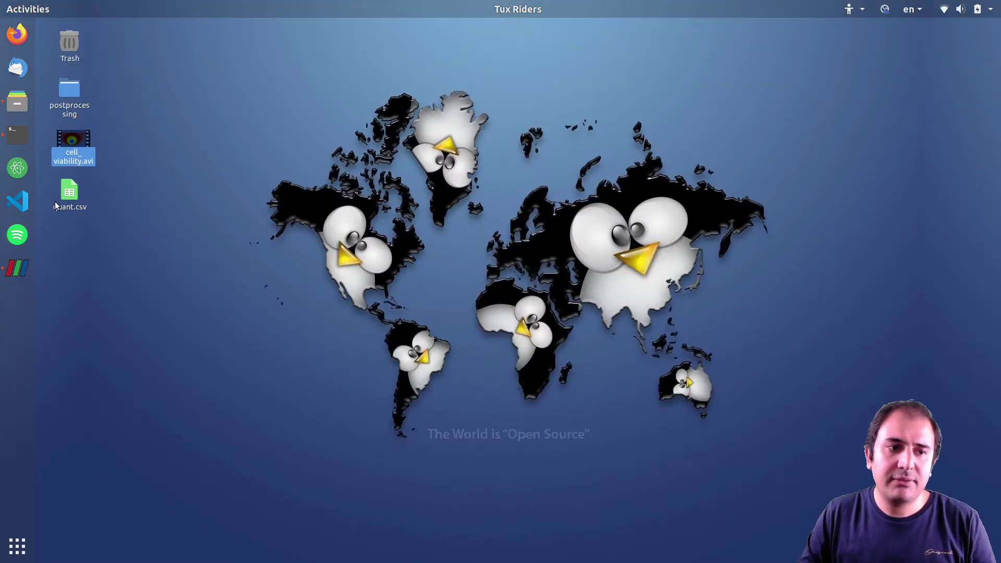
{"action": "left_click", "coordinate": [67, 203]}
{"action": "double_click", "coordinate": [66, 204]}
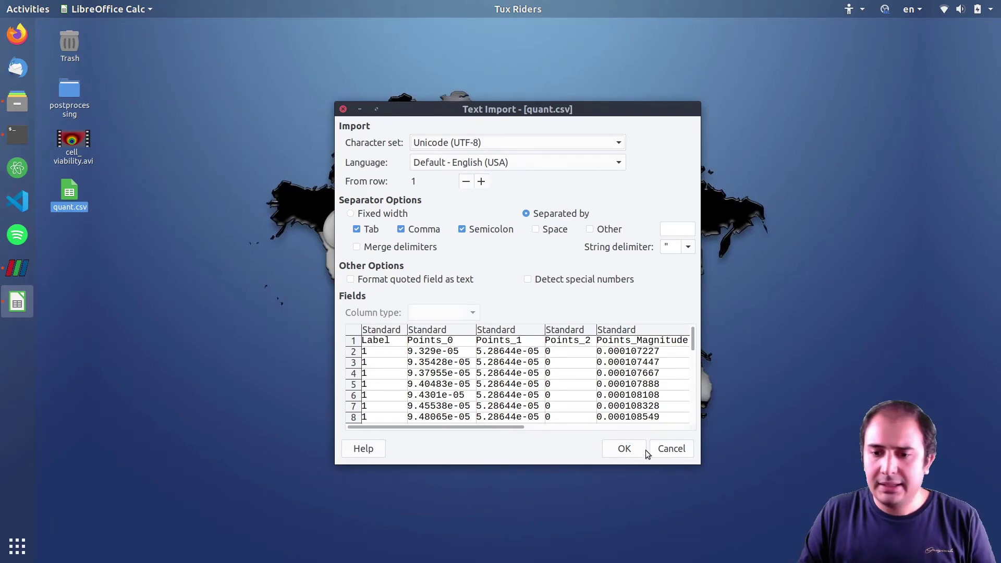
{"action": "left_click", "coordinate": [625, 452]}
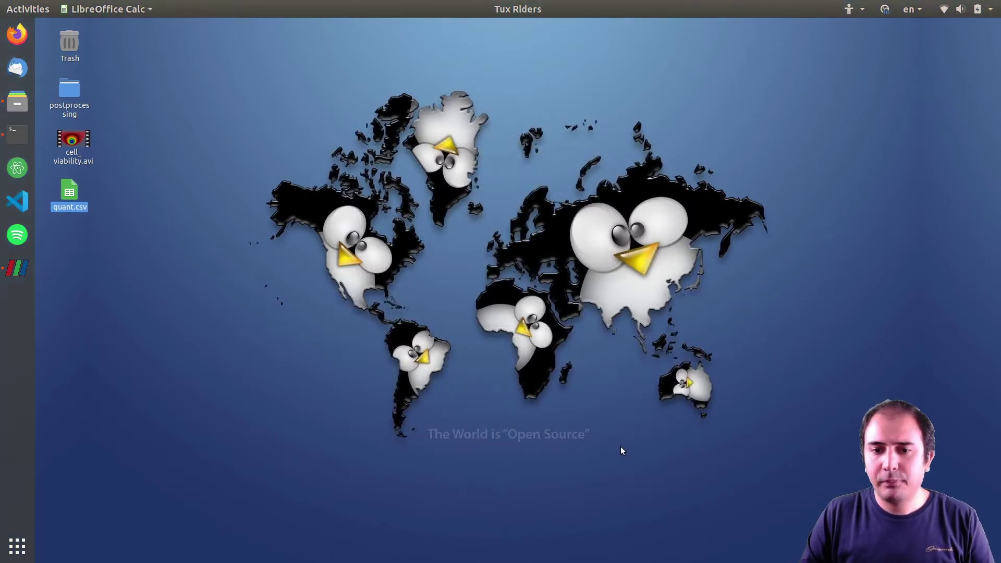
Insert a points-only XY (Scatter) chart of the scalaire1 values in cells G2:G1002
{"action": "left_click", "coordinate": [391, 135]}
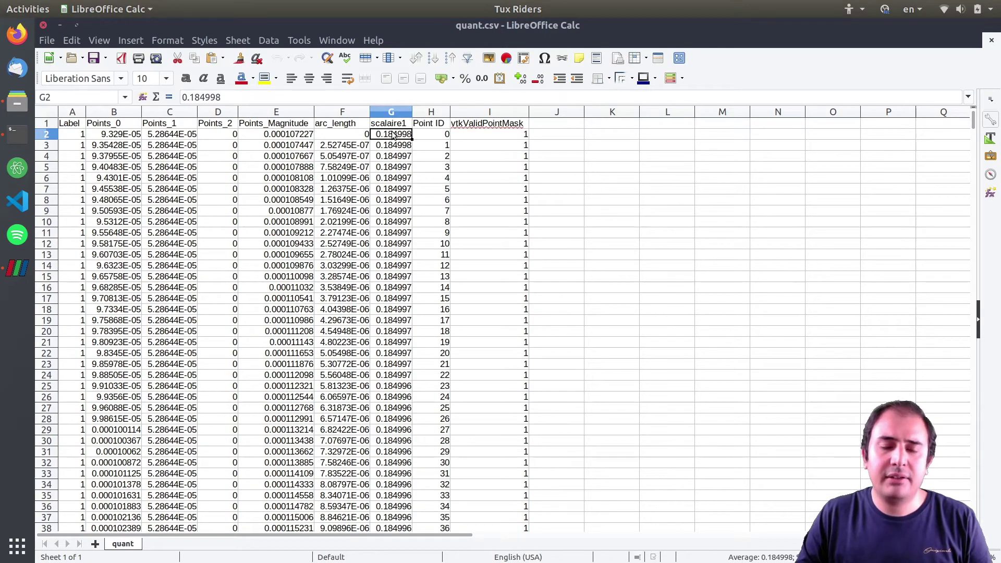
{"action": "key", "text": "ctrl+shift+Down"}
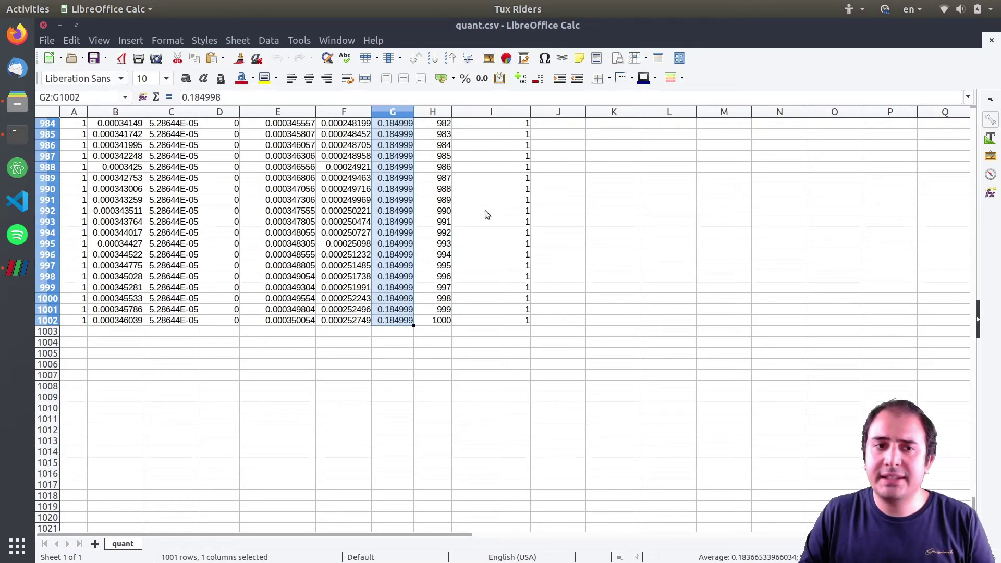
{"action": "left_click", "coordinate": [172, 40]}
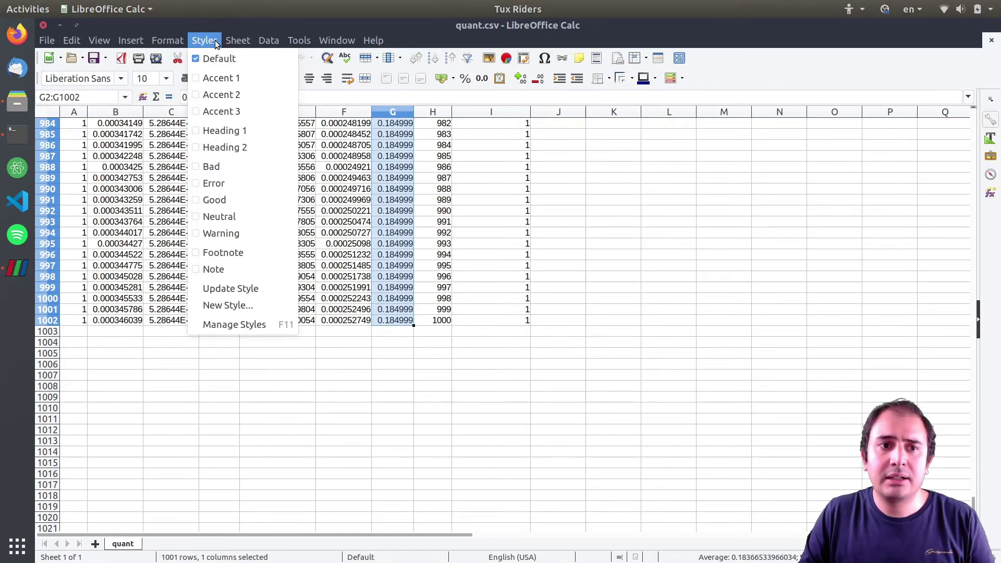
{"action": "left_click", "coordinate": [205, 40]}
{"action": "left_click", "coordinate": [131, 40]}
{"action": "left_click", "coordinate": [298, 178]}
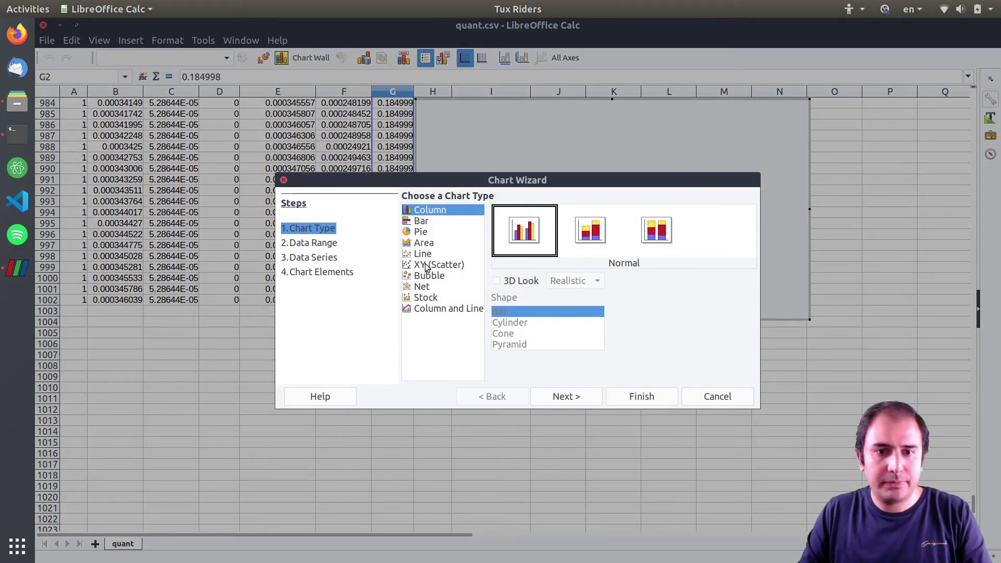
{"action": "left_click", "coordinate": [427, 264]}
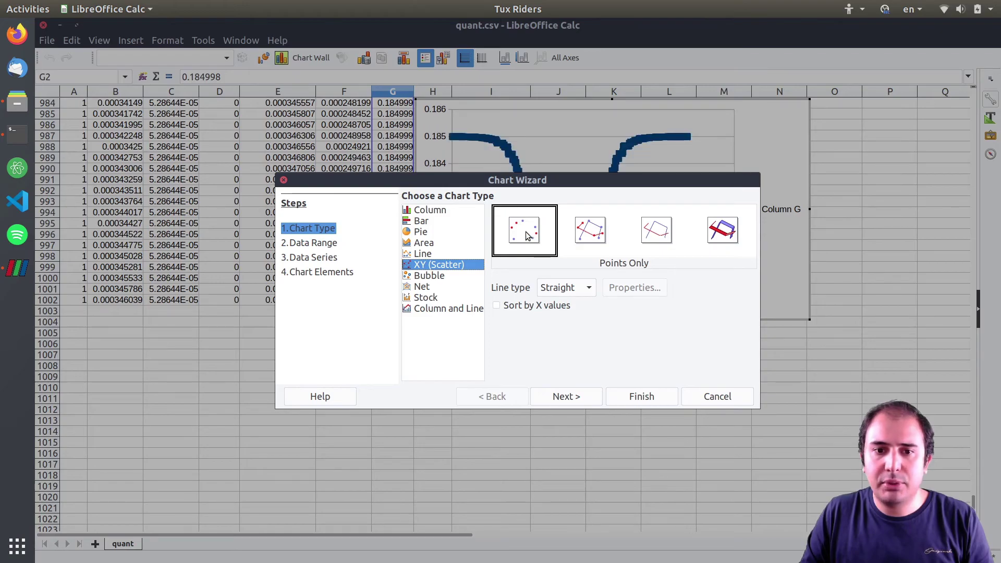
{"action": "left_click", "coordinate": [627, 401]}
Move the scatter chart slightly down on the quant sheet
{"action": "left_click", "coordinate": [799, 170]}
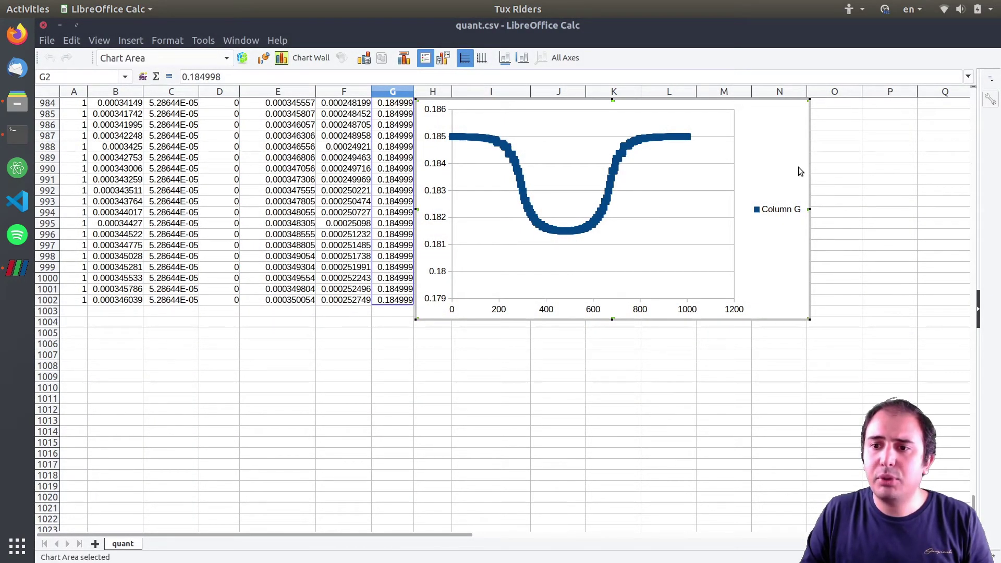
{"action": "left_click", "coordinate": [622, 364]}
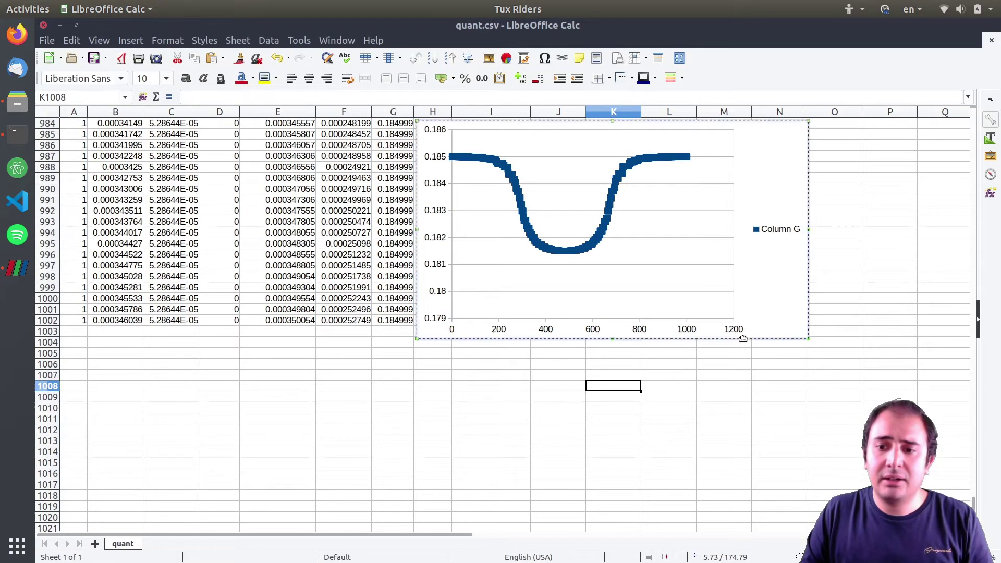
{"action": "left_click_drag", "start_coordinate": [756, 340], "coordinate": [751, 366]}
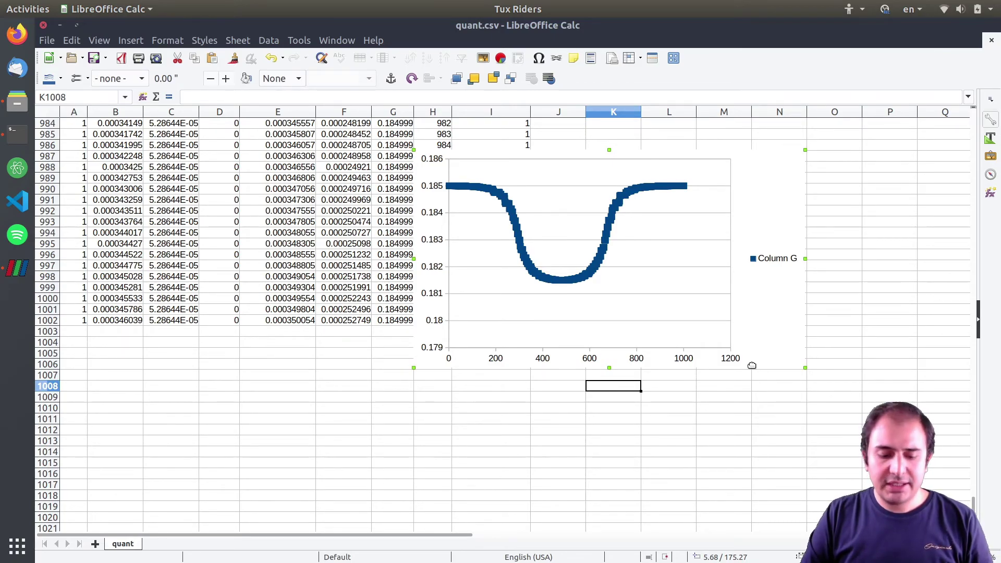
Switch back to ParaView and make the render view with the oxygen field active
{"action": "key", "text": "alt+Tab"}
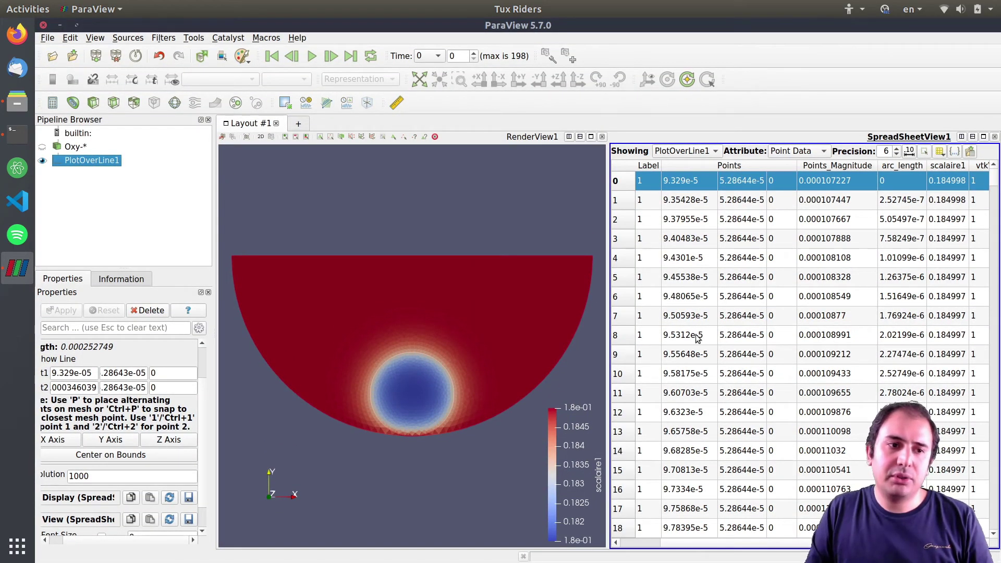
{"action": "left_click", "coordinate": [356, 322]}
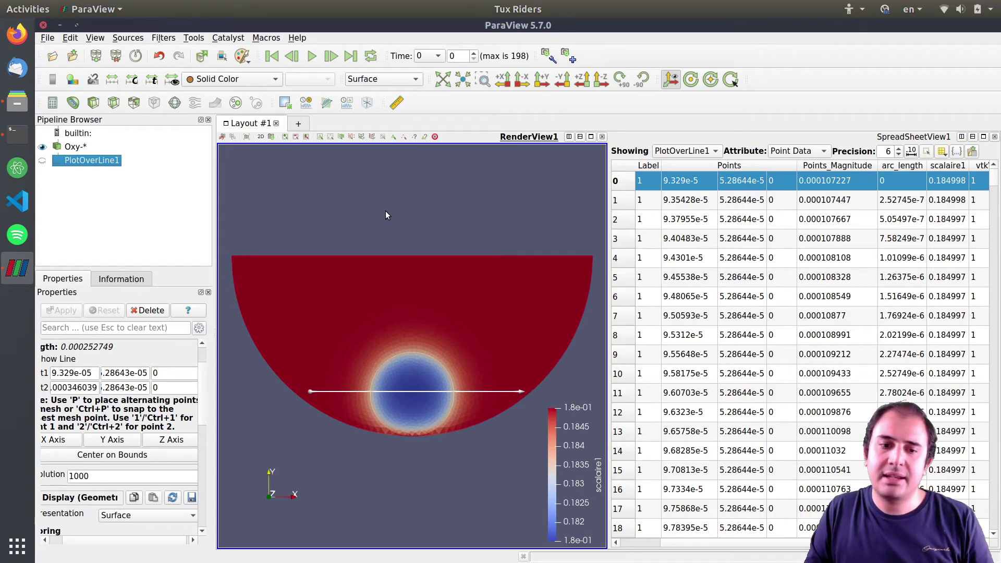